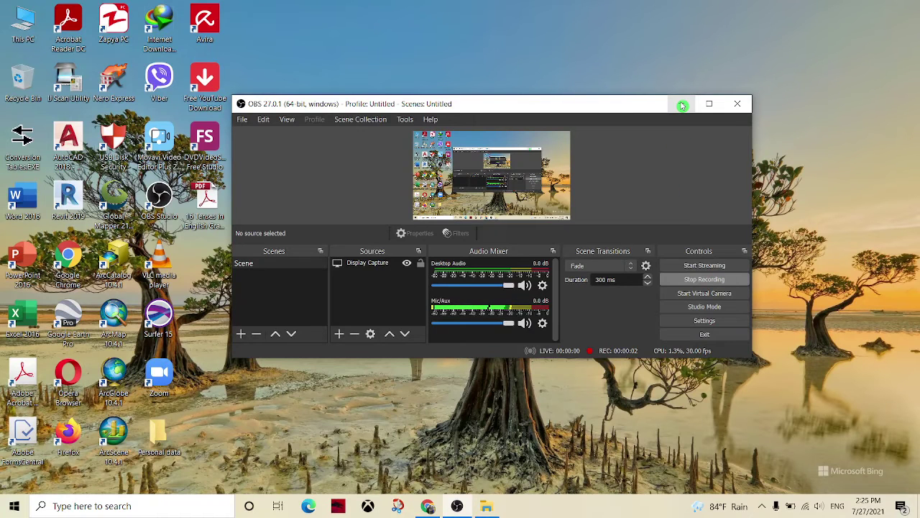
# Bring up the Downloads folder and view the extraction options for Mavis Beacon Teaches Typing Platinum 20.zip.
pyautogui.click(683, 106)
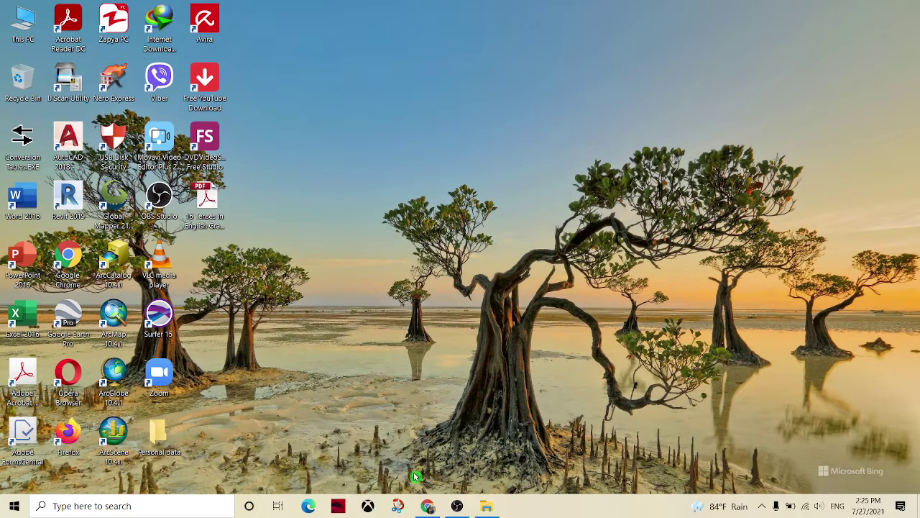
pyautogui.click(489, 509)
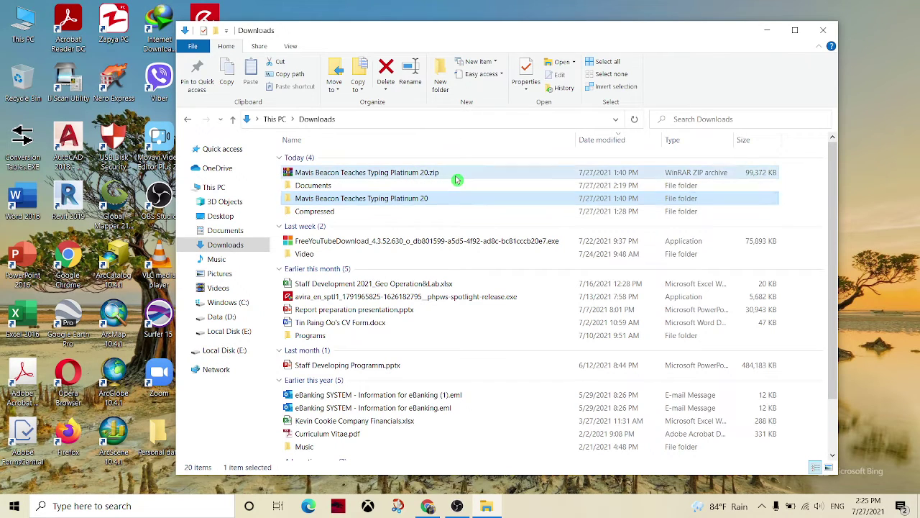
pyautogui.click(455, 175)
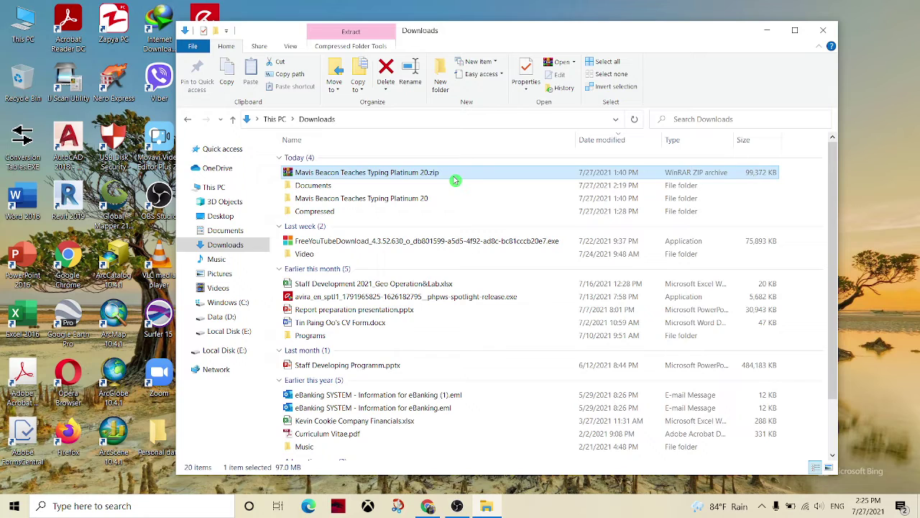
pyautogui.rightClick(449, 174)
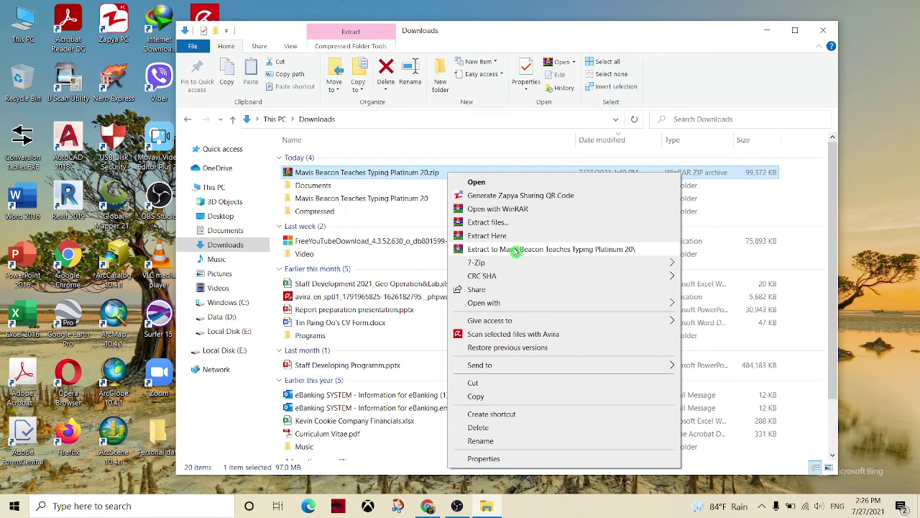
pyautogui.click(369, 203)
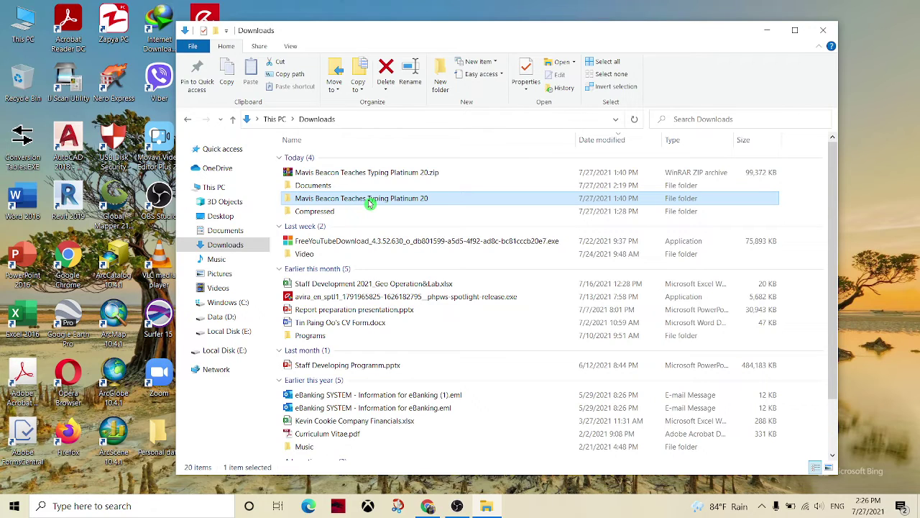
# Run setup.exe from the nested Mavis Beacon Teaches Typing Platinum 20 folder in Downloads.
pyautogui.doubleClick(382, 201)
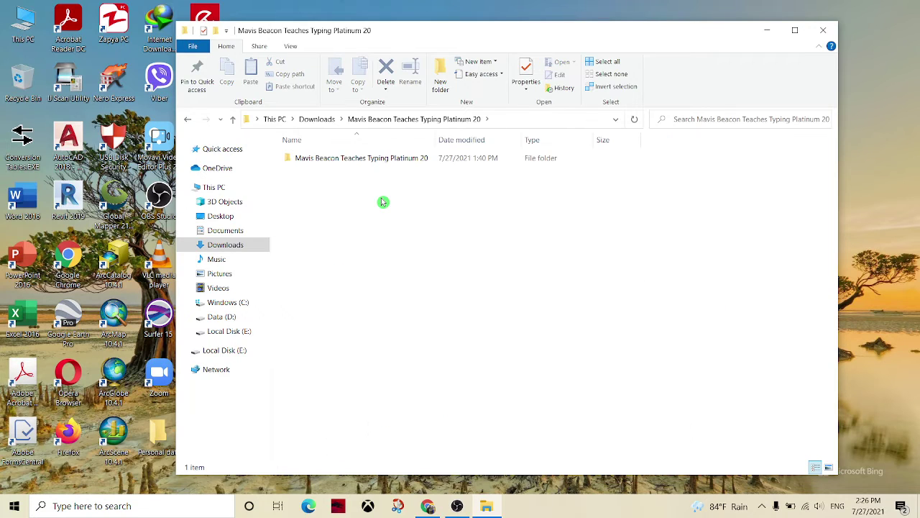
pyautogui.doubleClick(390, 160)
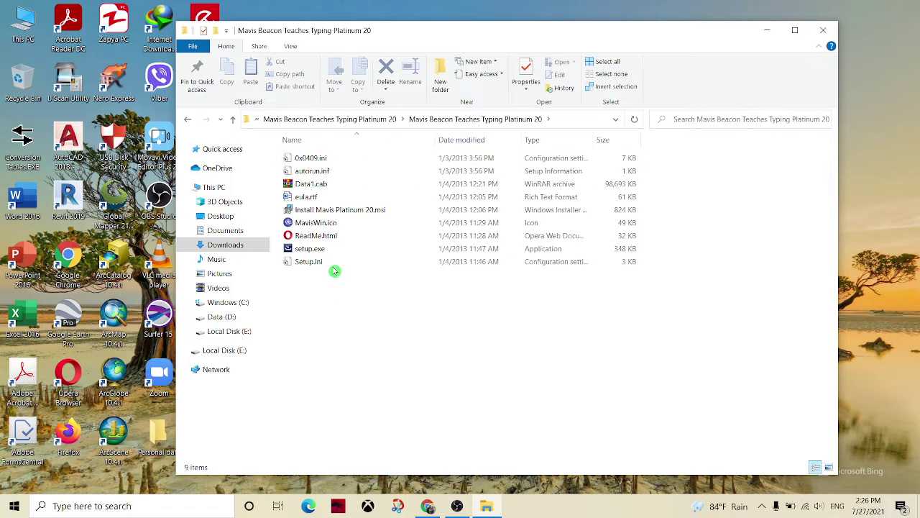
pyautogui.click(349, 253)
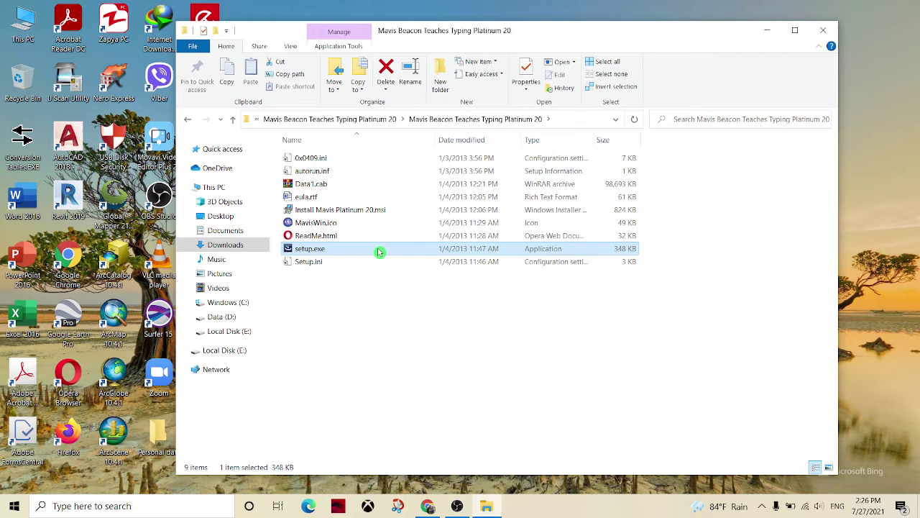
pyautogui.doubleClick(379, 252)
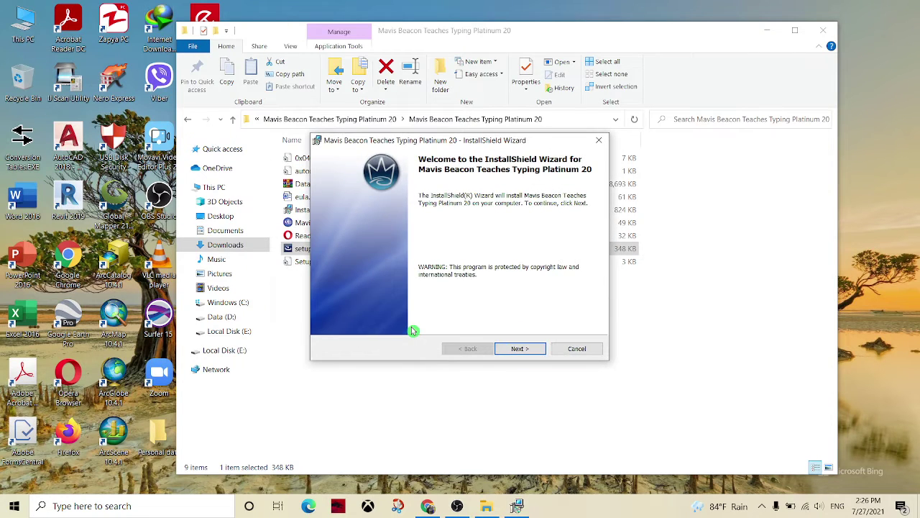
# Install Mavis Beacon Teaches Typing Platinum 20 to the default destination folder, accepting the license agreement, and finish the wizard.
pyautogui.click(520, 349)
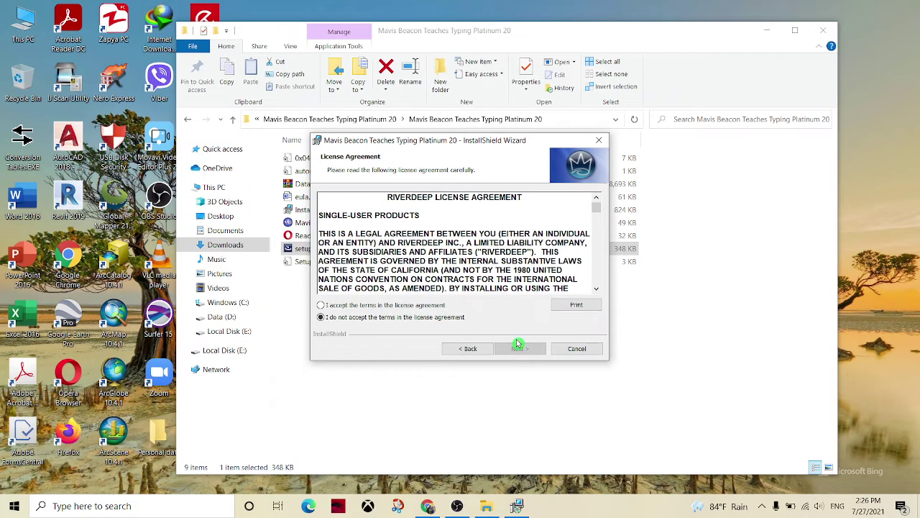
pyautogui.click(424, 306)
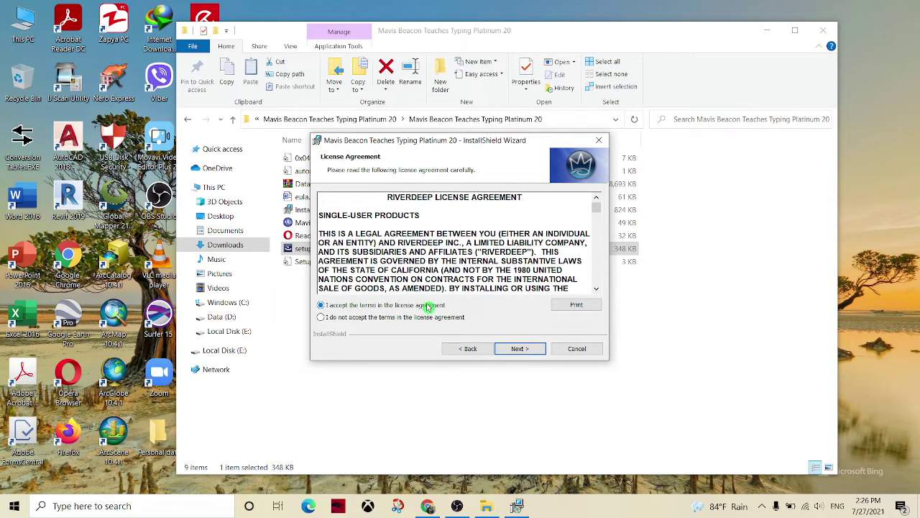
pyautogui.click(517, 350)
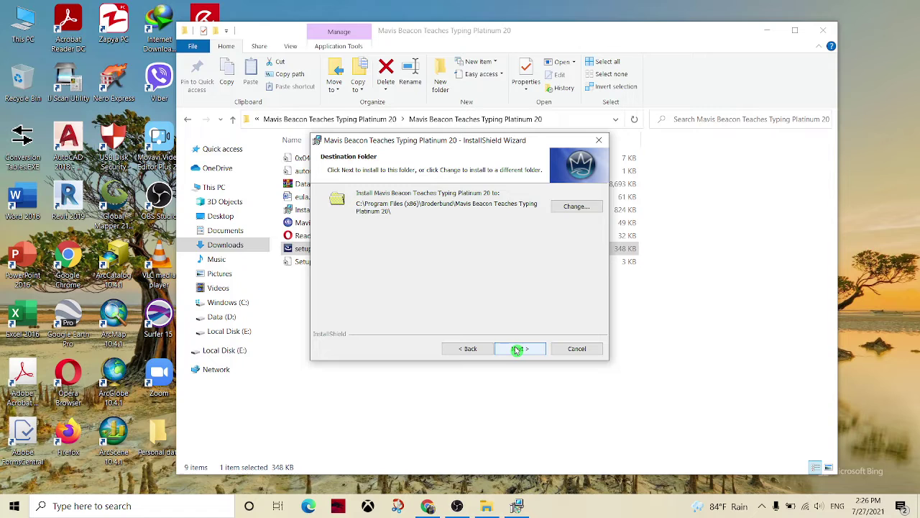
pyautogui.click(517, 349)
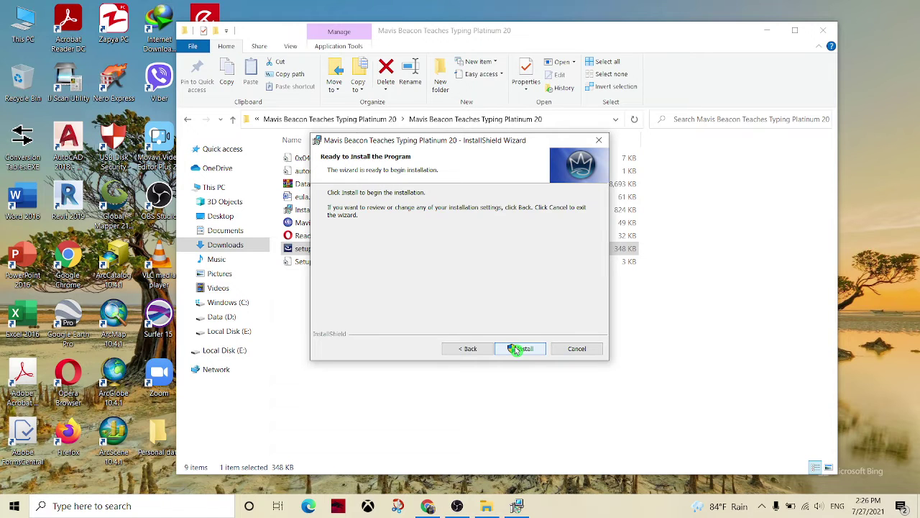
pyautogui.click(519, 348)
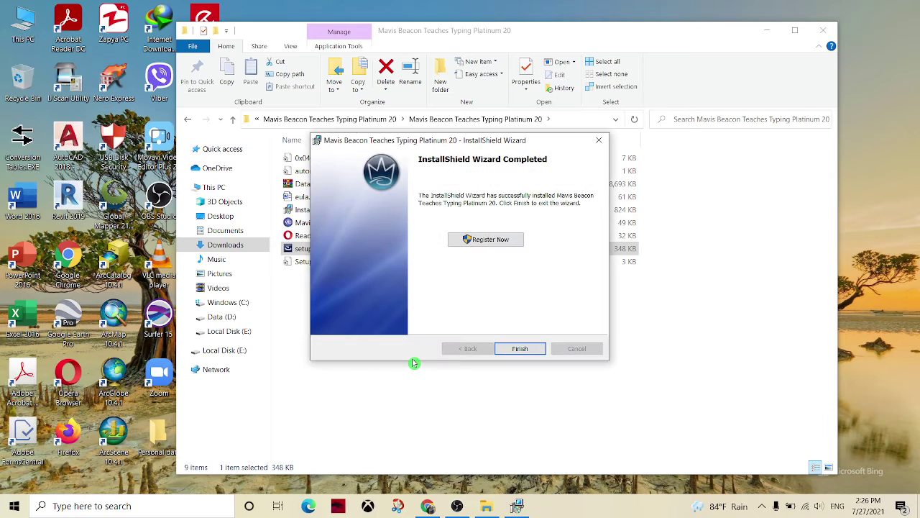
pyautogui.click(530, 349)
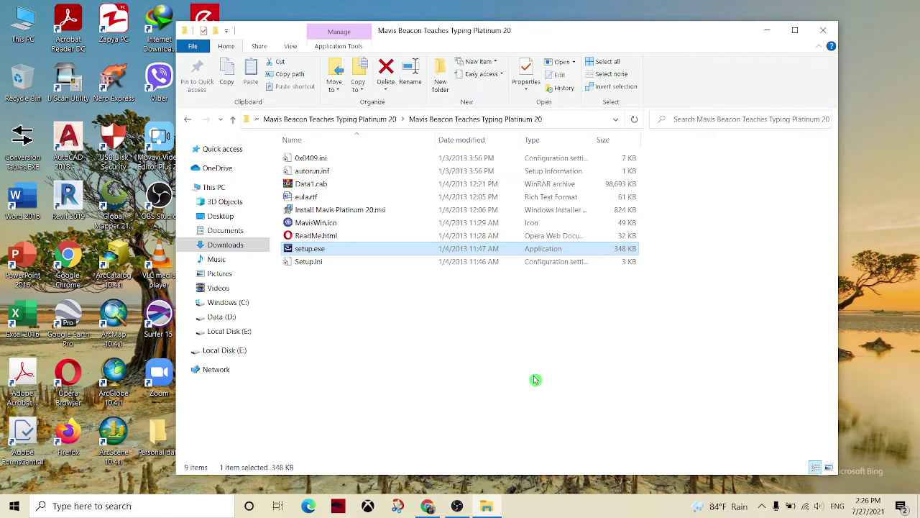
# Close the setup files folder and refresh the desktop.
pyautogui.click(824, 30)
pyautogui.rightClick(464, 162)
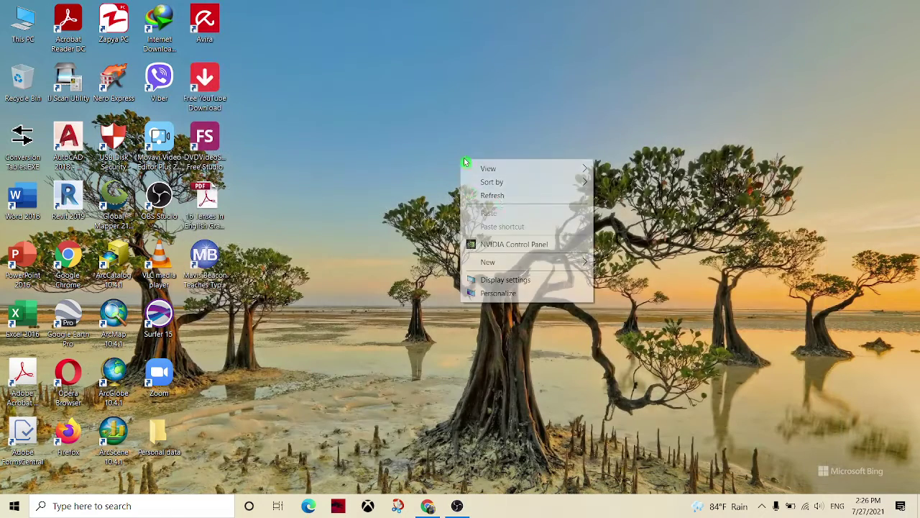
pyautogui.click(505, 199)
pyautogui.rightClick(414, 179)
pyautogui.click(422, 213)
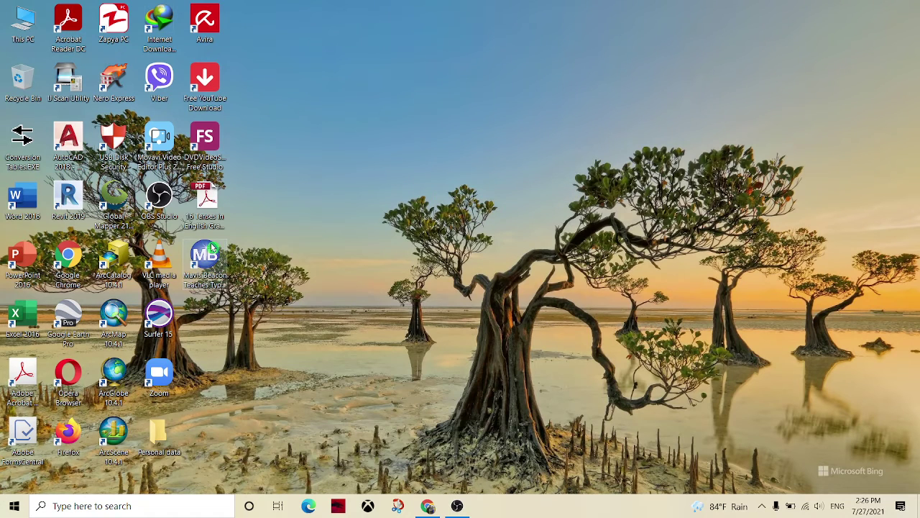
pyautogui.rightClick(388, 123)
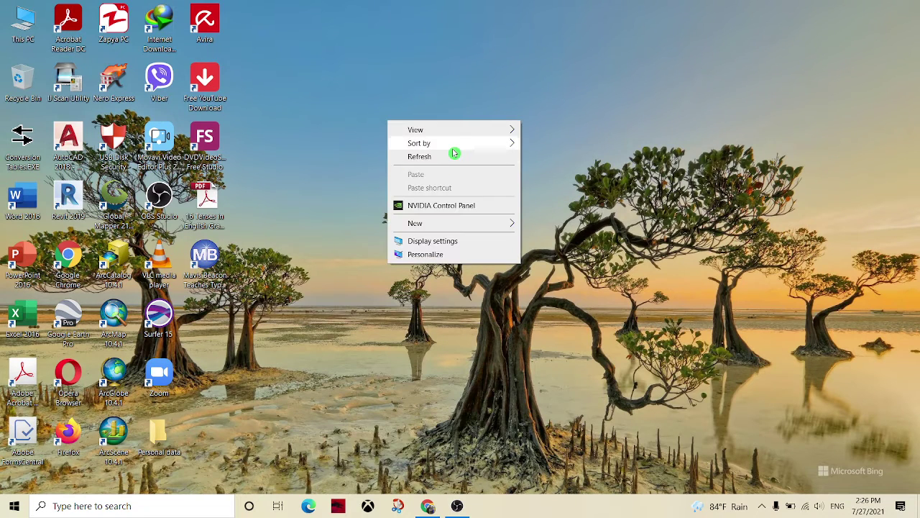
pyautogui.click(425, 157)
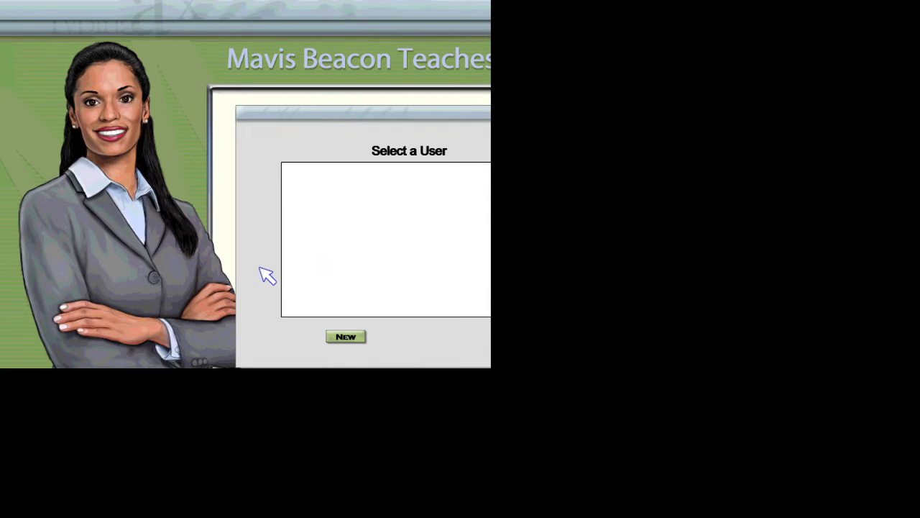
# Open the form for a new user in Mavis Beacon Teaches Typing.
pyautogui.click(346, 337)
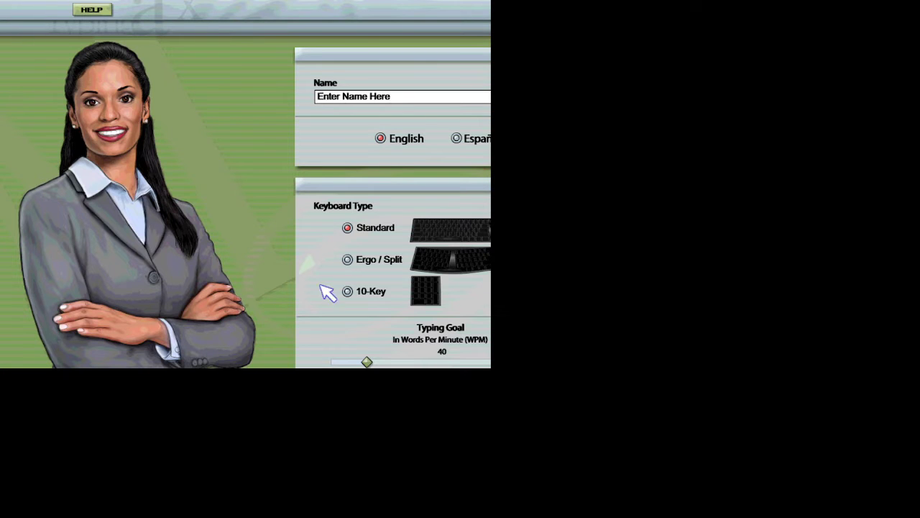
pyautogui.click(255, 118)
# End the Mavis Beacon Teaches Typing task with Task Manager, close it and refresh the desktop.
pyautogui.hotkey('ctrl', 'shift', 'Escape')
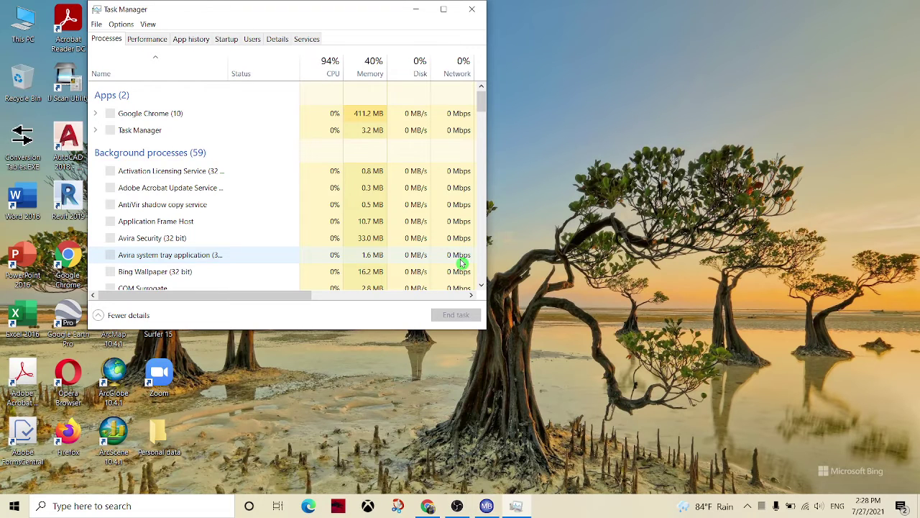
pyautogui.click(211, 135)
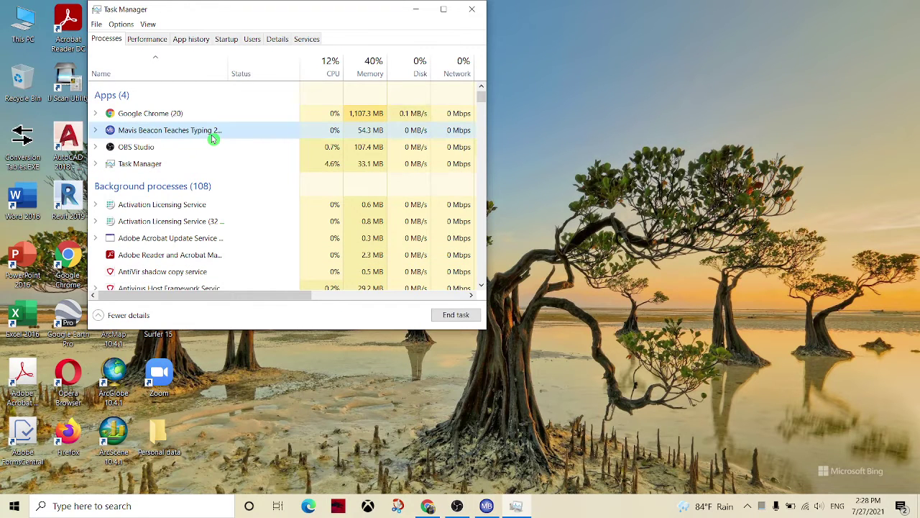
pyautogui.click(446, 315)
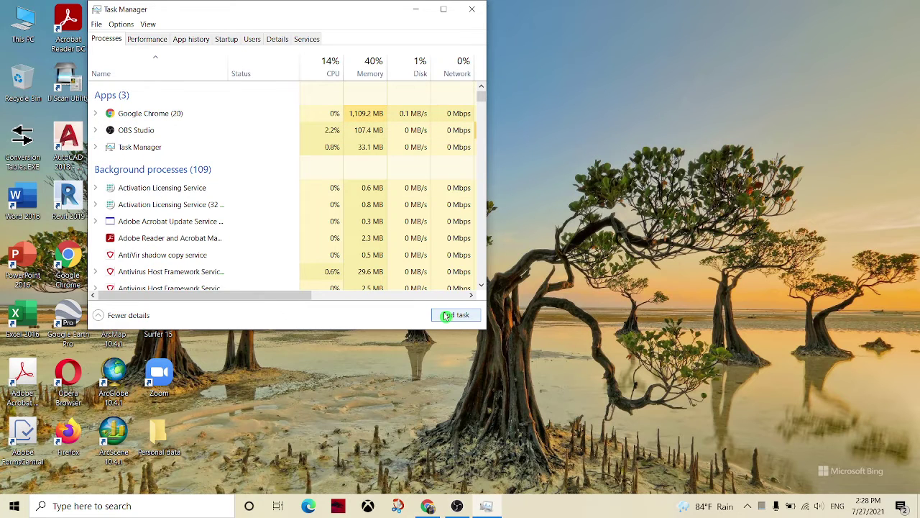
pyautogui.click(473, 8)
pyautogui.rightClick(451, 189)
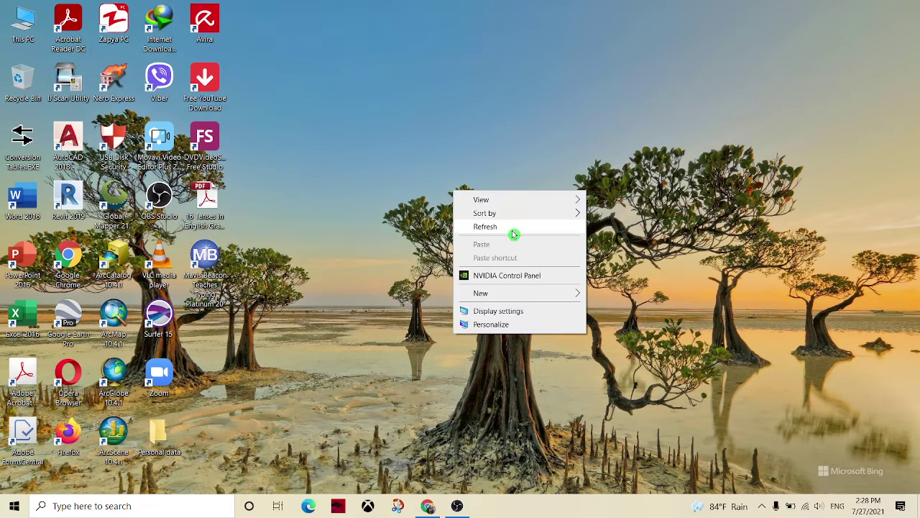
pyautogui.click(513, 227)
# Check the display resolution choices in the Windows display settings, keeping 1920 × 1080 (Recommended), and close the settings.
pyautogui.rightClick(400, 127)
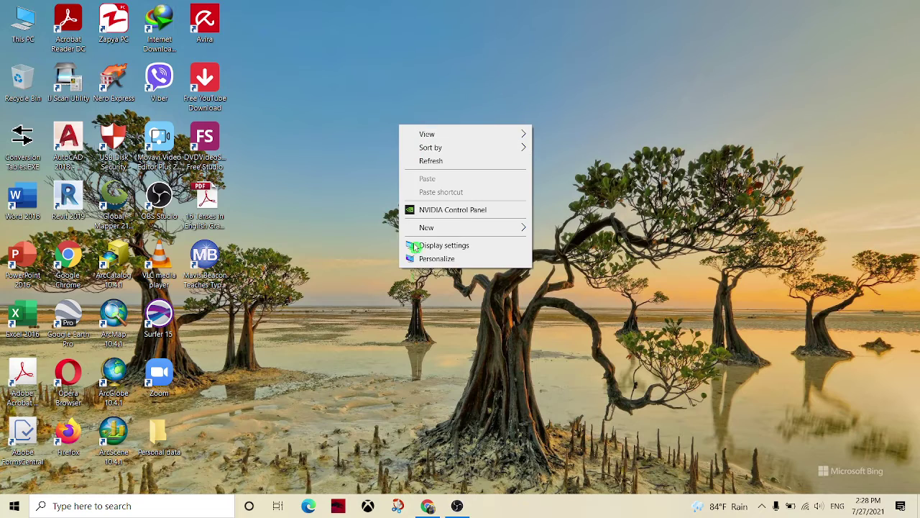
pyautogui.click(458, 246)
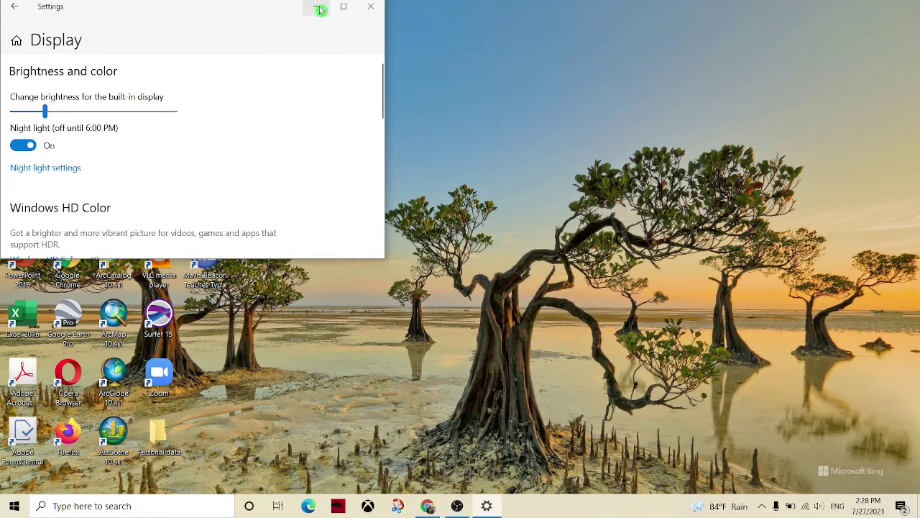
pyautogui.click(343, 7)
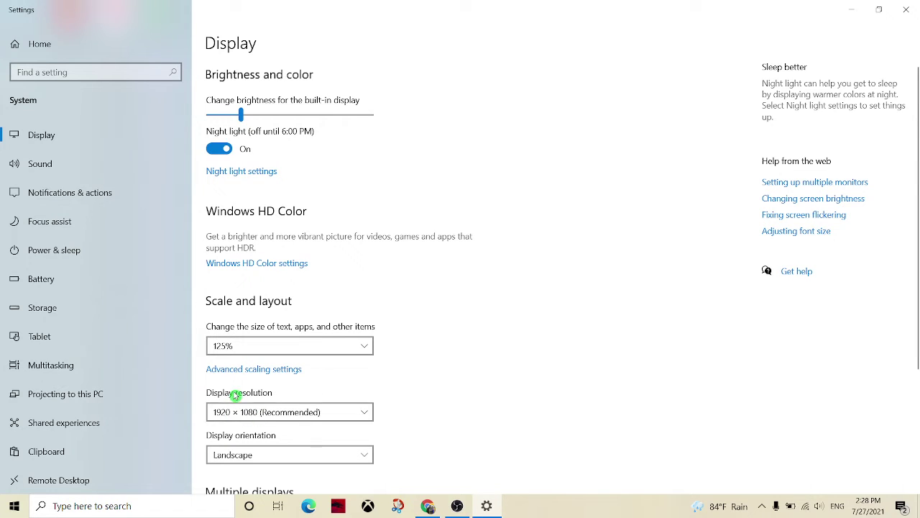
pyautogui.click(279, 412)
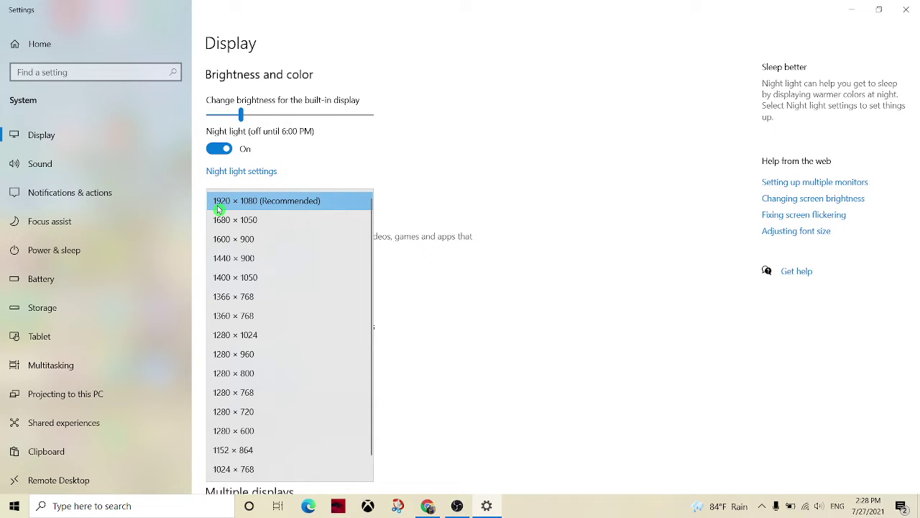
pyautogui.click(286, 205)
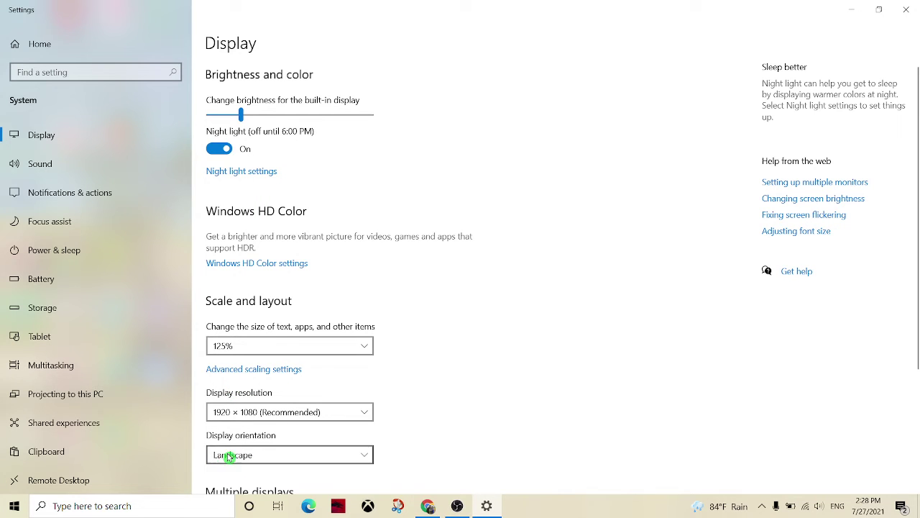
pyautogui.click(906, 10)
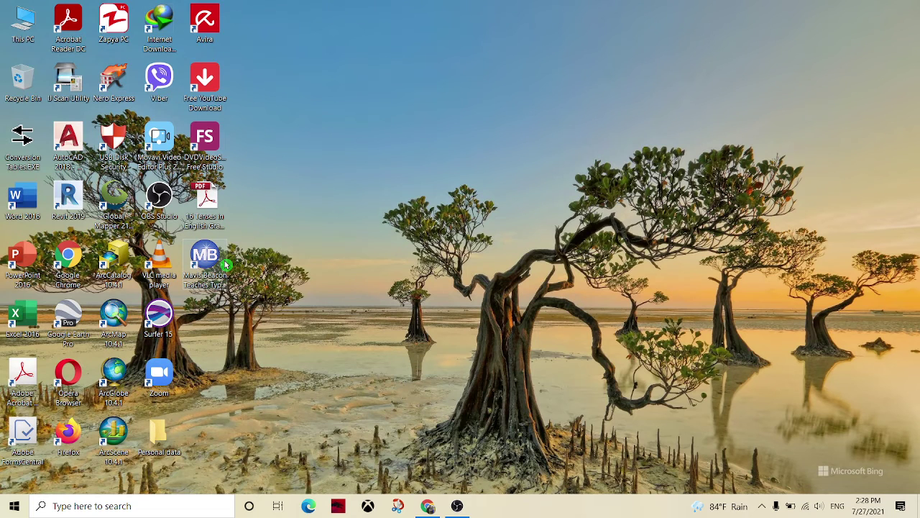
# Troubleshoot compatibility of the Mavis Beacon Teaches Typing Platinum 20 desktop shortcut with the recommended settings.
pyautogui.rightClick(341, 214)
pyautogui.click(394, 247)
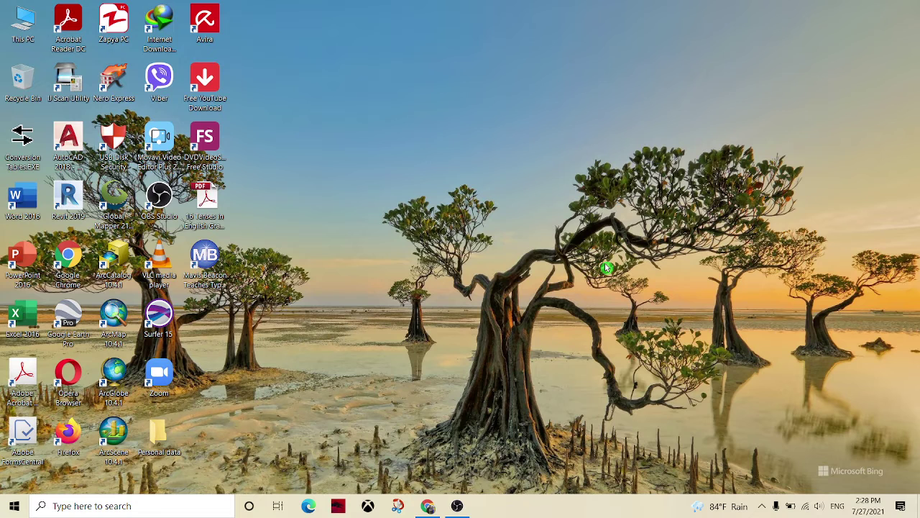
pyautogui.click(209, 265)
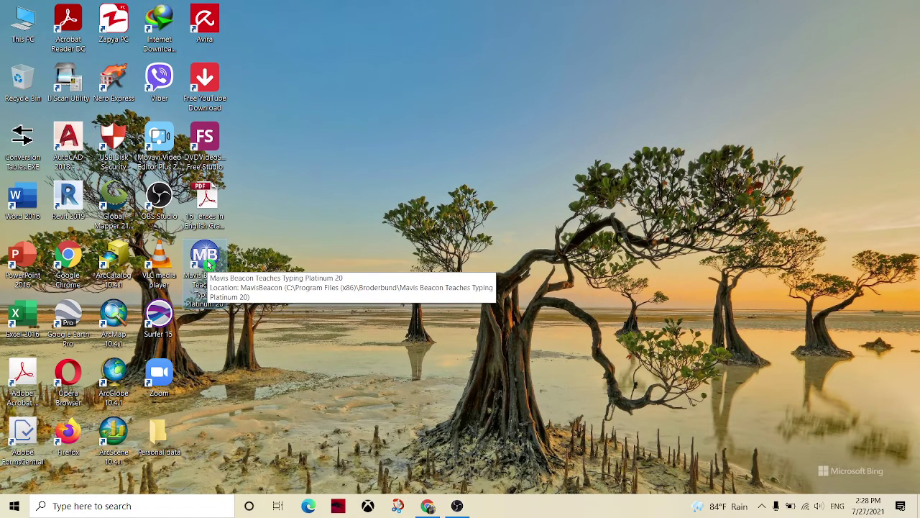
pyautogui.rightClick(208, 265)
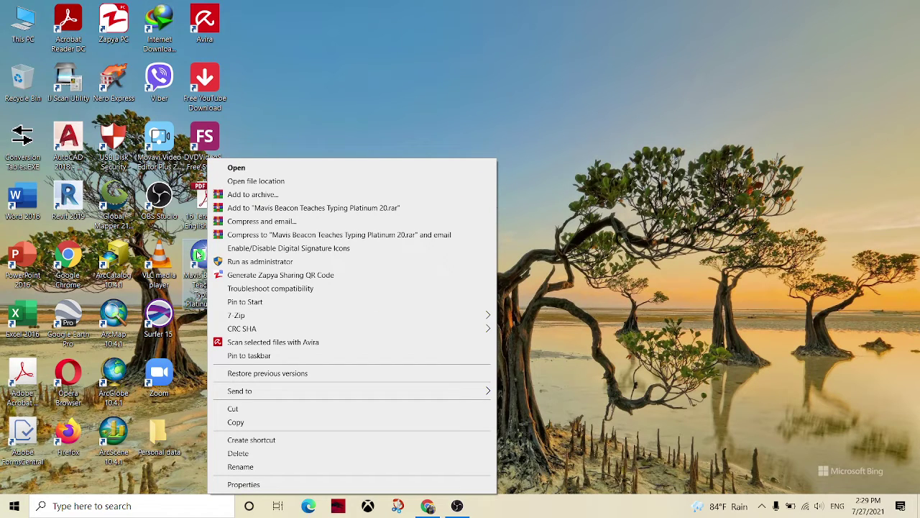
pyautogui.click(292, 292)
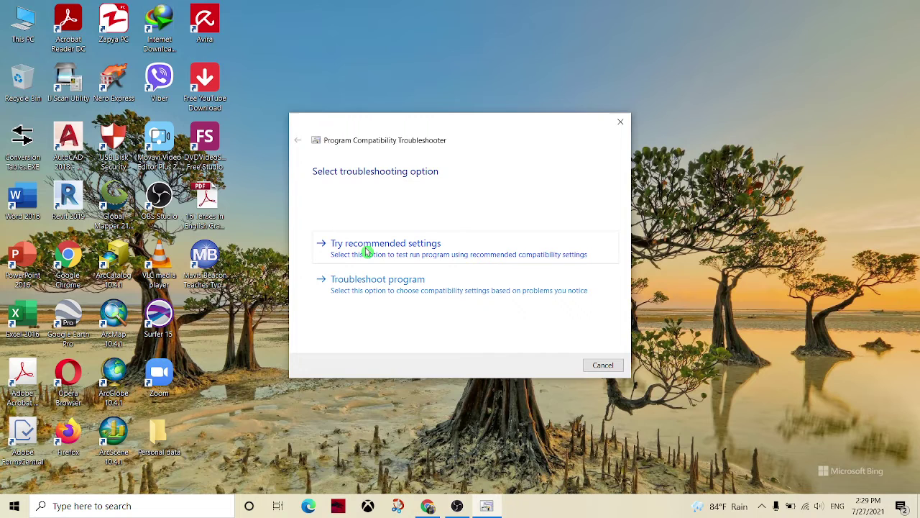
pyautogui.click(424, 252)
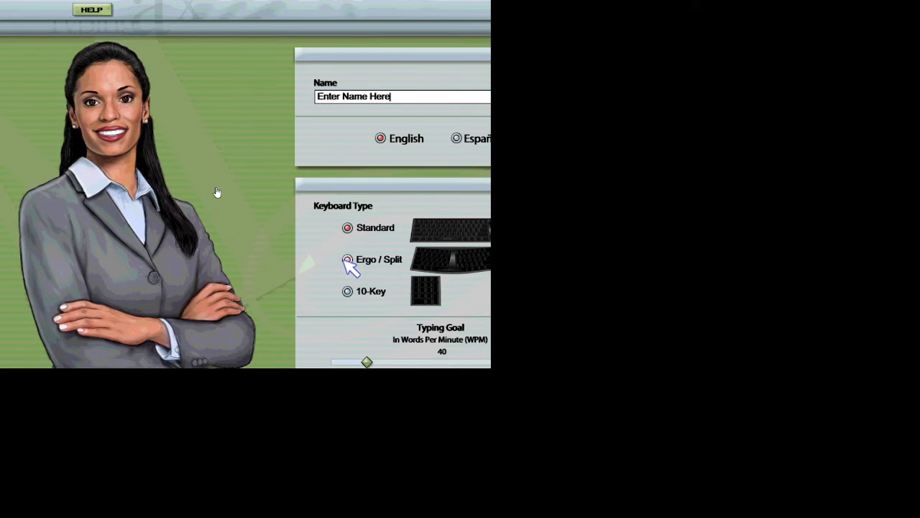
# End the Mavis Beacon Teaches Typing task with Task Manager and close Task Manager.
pyautogui.hotkey('ctrl', 'shift', 'Escape')
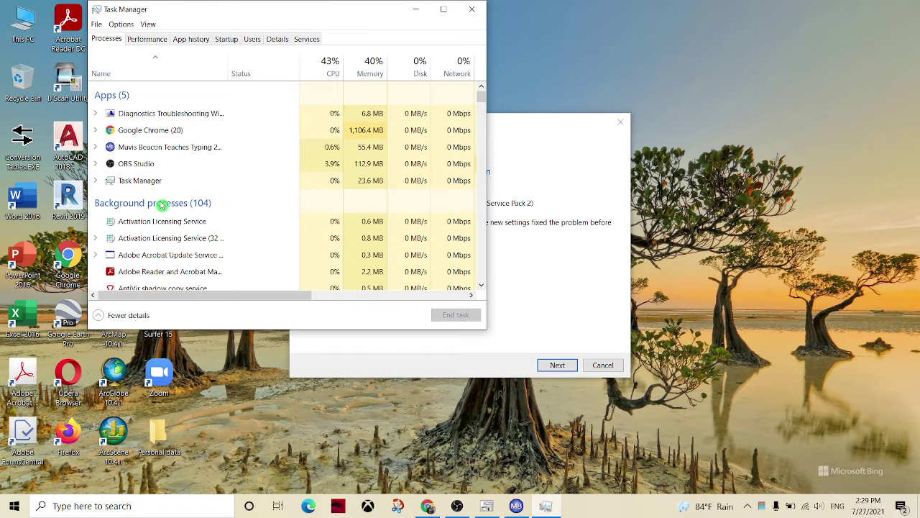
pyautogui.click(216, 146)
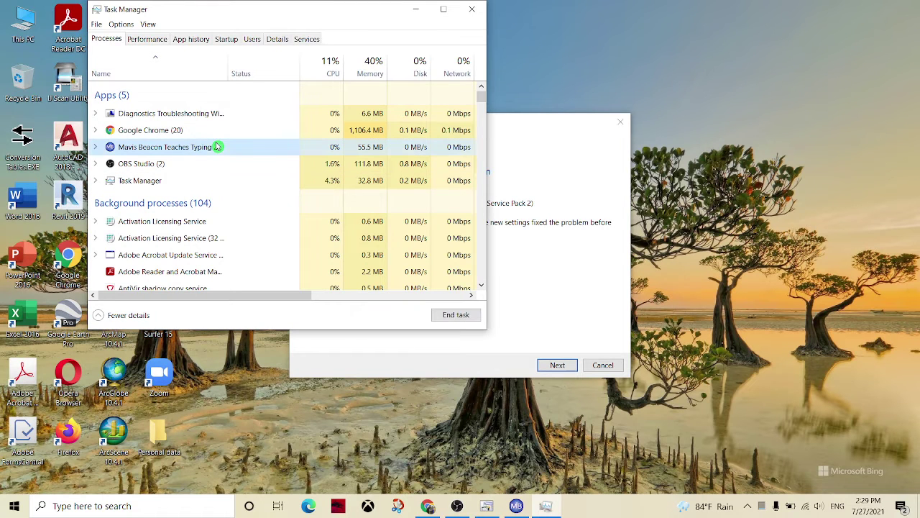
pyautogui.click(455, 315)
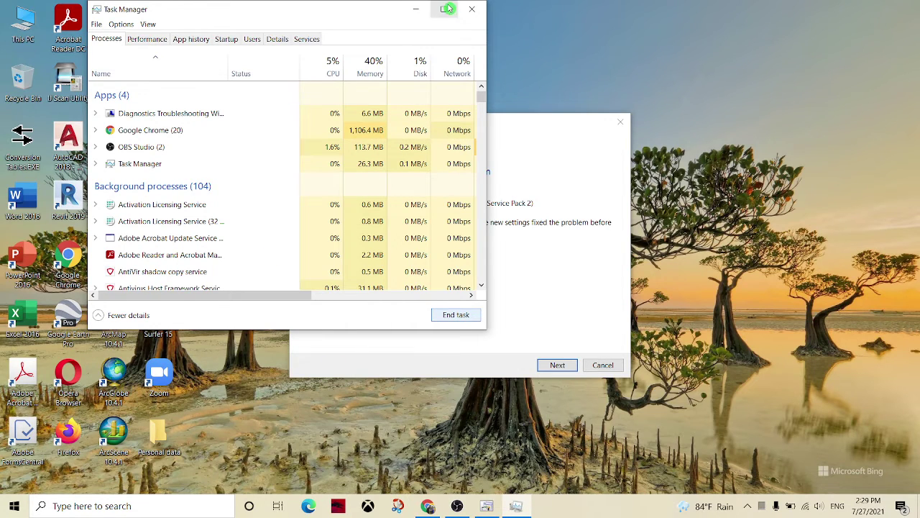
pyautogui.click(472, 8)
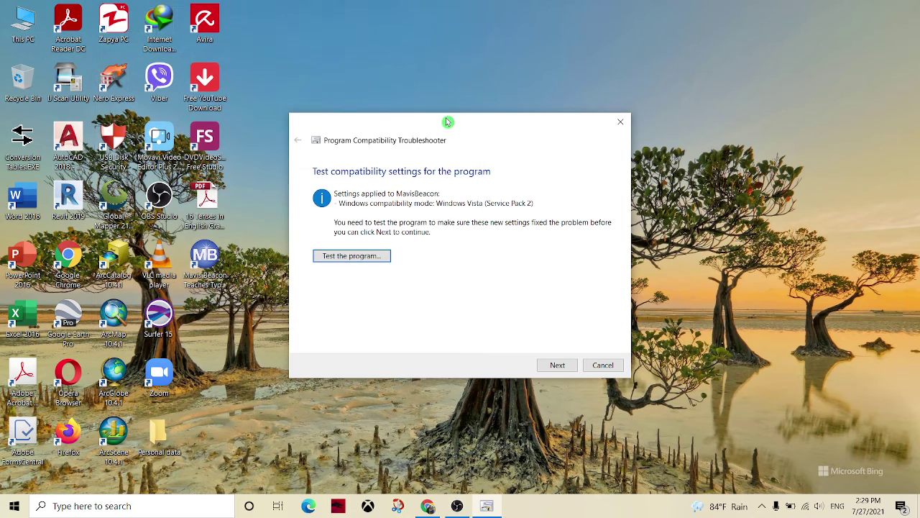
# Retry the compatibility troubleshooting with different settings, reporting that the program opens but doesn't display correctly.
pyautogui.moveTo(449, 123); pyautogui.dragTo(453, 109)
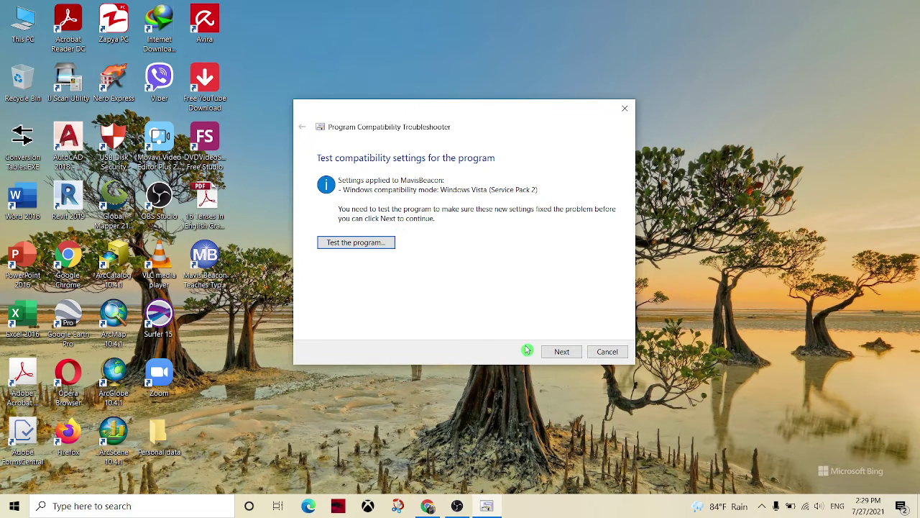
pyautogui.click(562, 352)
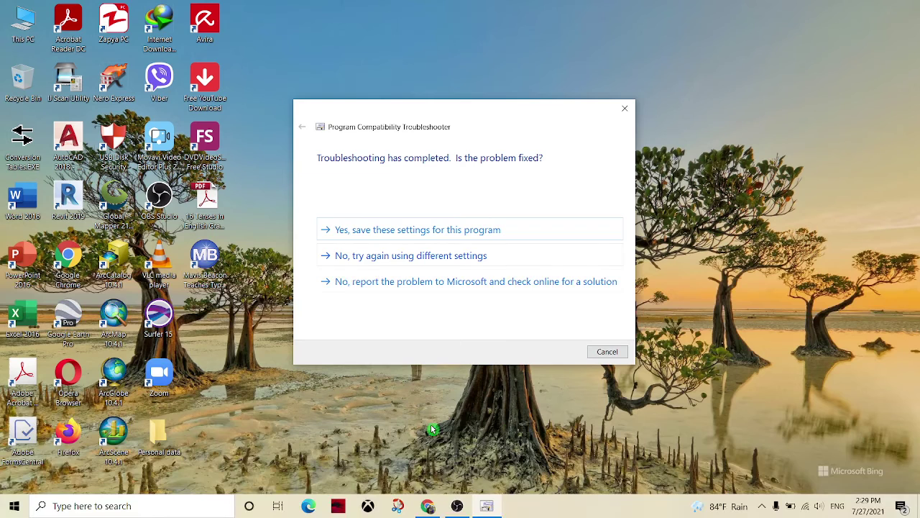
pyautogui.click(437, 257)
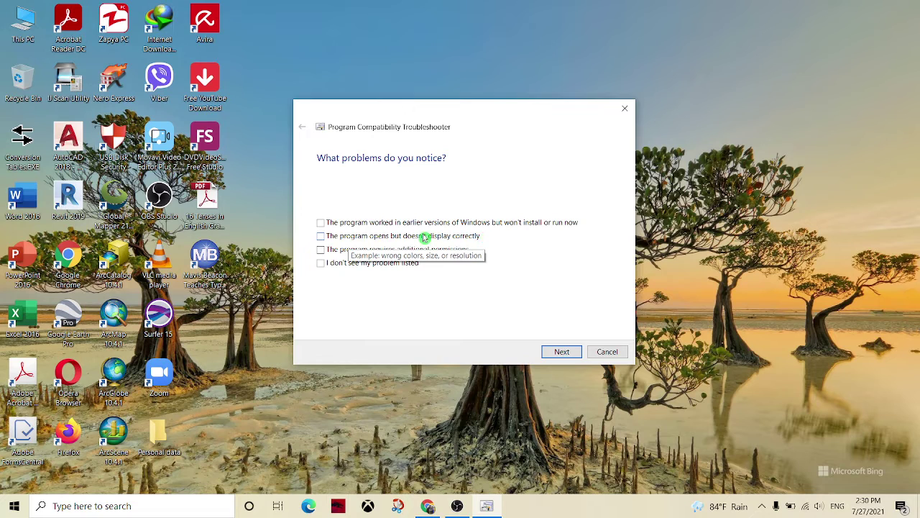
pyautogui.click(321, 236)
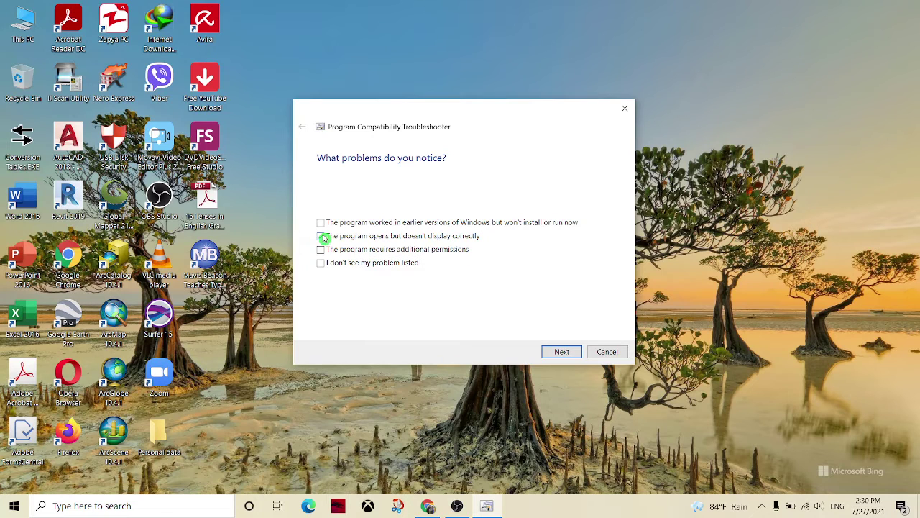
pyautogui.click(560, 352)
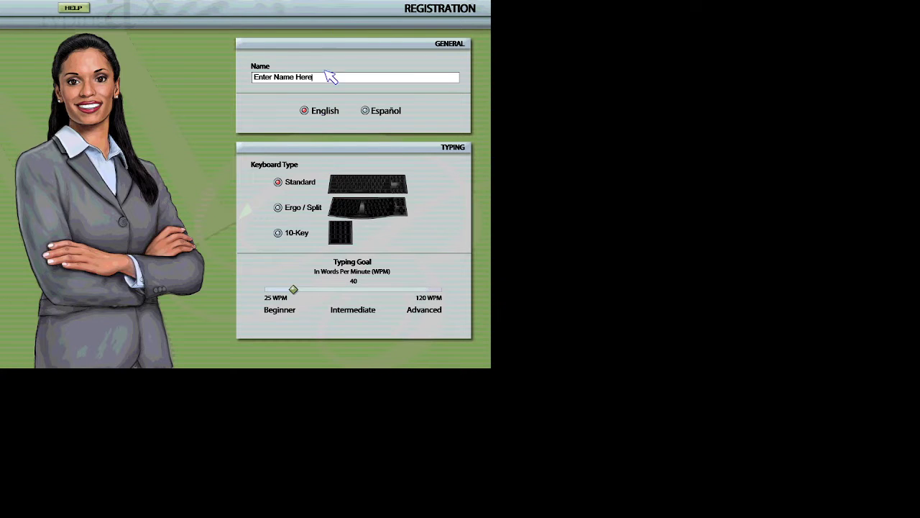
# Register a new user by entering the user's name, adjusting the typing goal and confirming the registration.
pyautogui.click(325, 81)
pyautogui.click(318, 80)
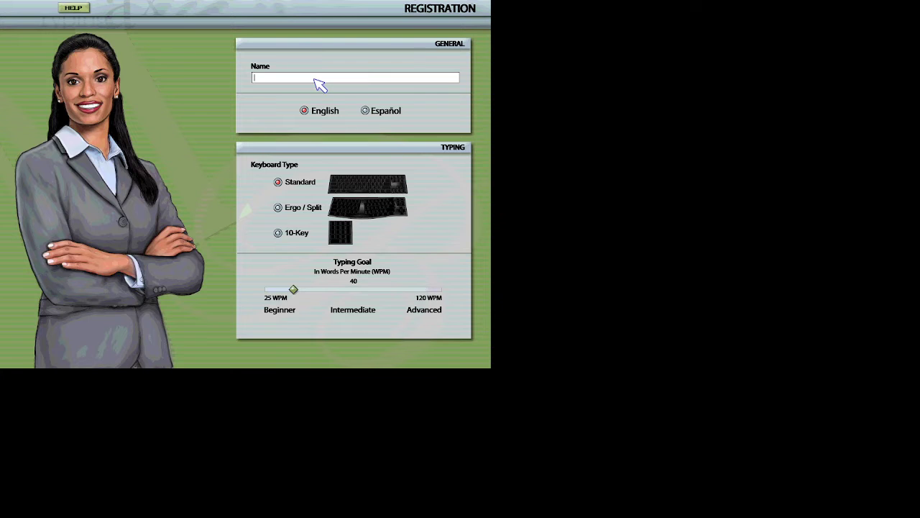
pyautogui.write('Su San')
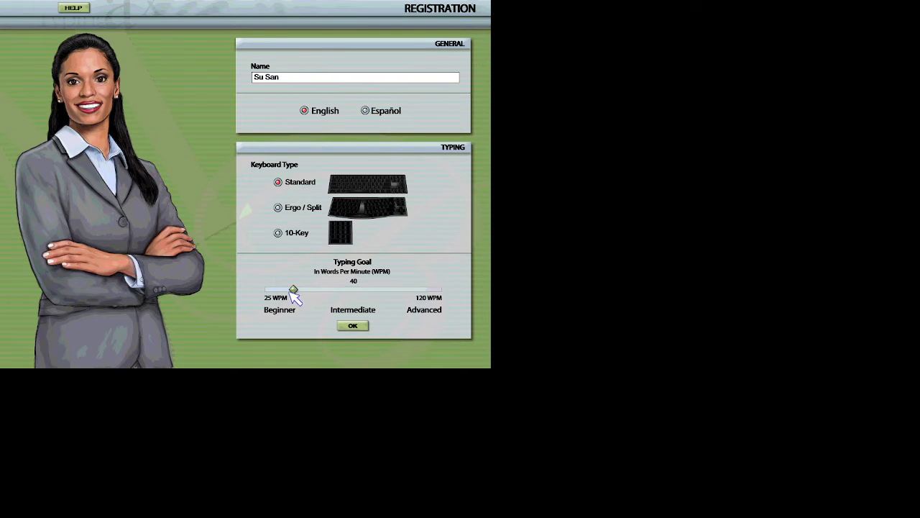
pyautogui.moveTo(297, 295); pyautogui.dragTo(316, 299)
pyautogui.click(354, 326)
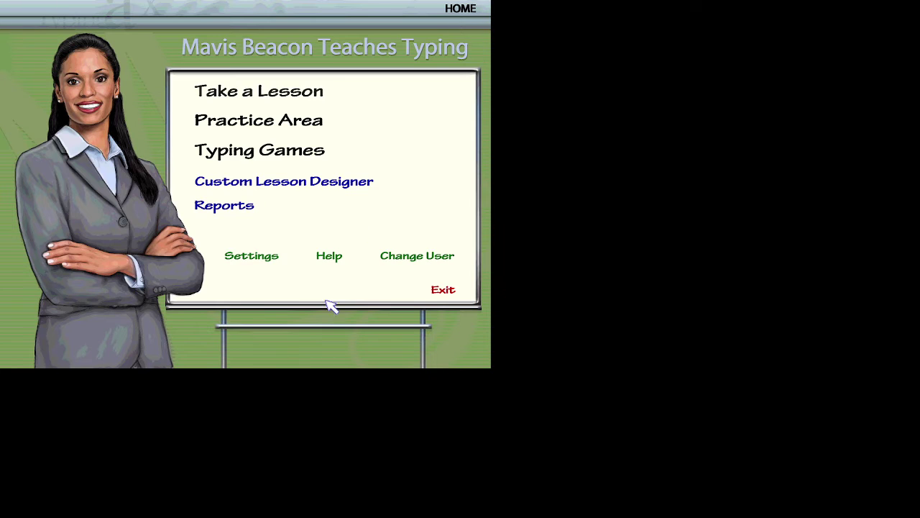
# Start the Strong Presentations session from the Marketing topics of the Business category in the Practice Area.
pyautogui.click(304, 124)
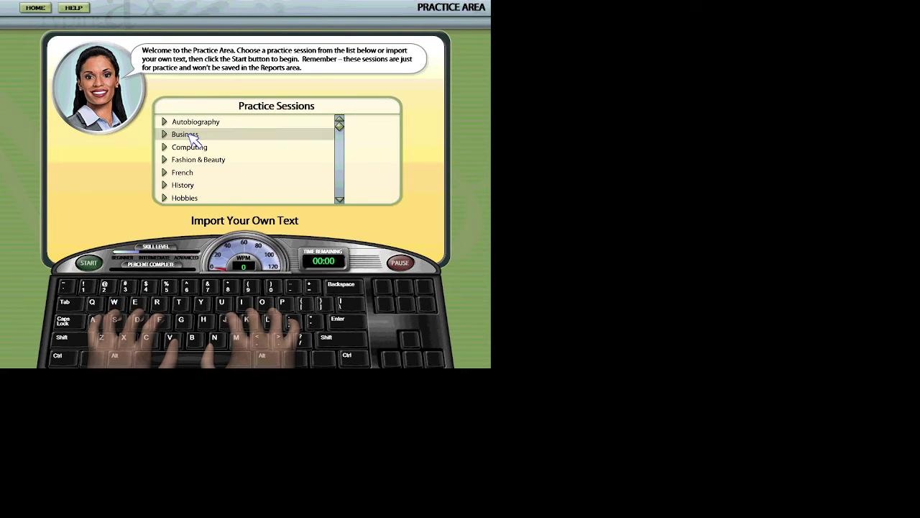
pyautogui.click(192, 137)
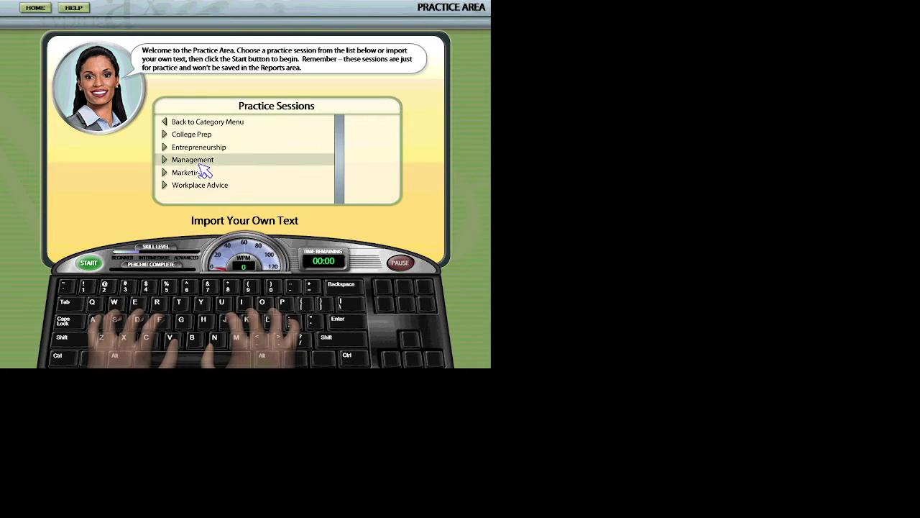
pyautogui.click(199, 175)
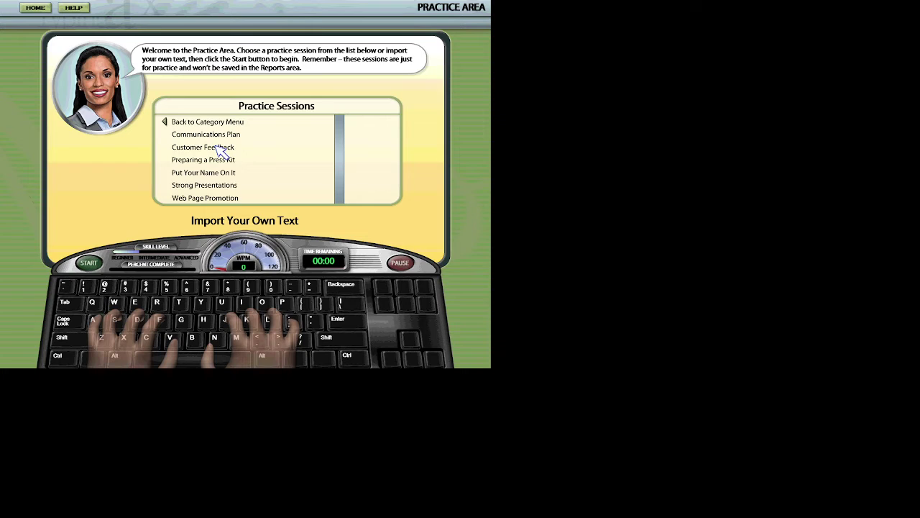
pyautogui.click(214, 188)
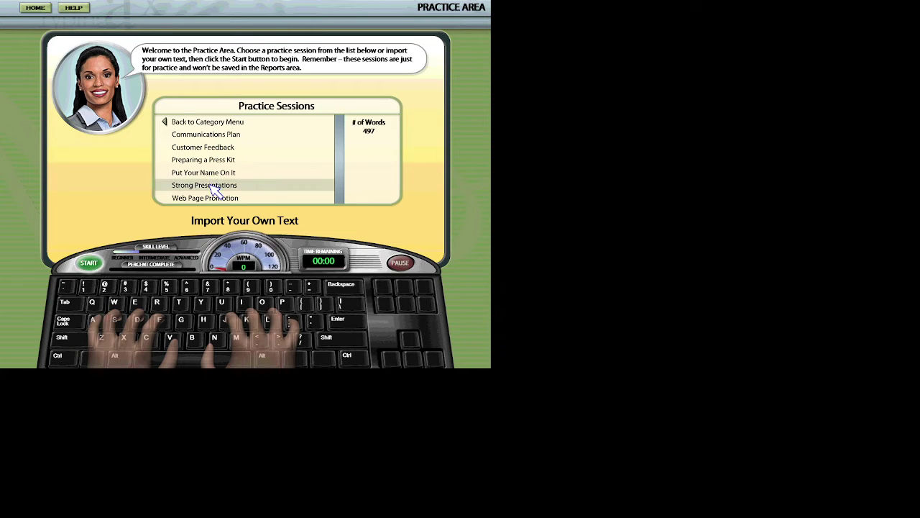
pyautogui.doubleClick(213, 187)
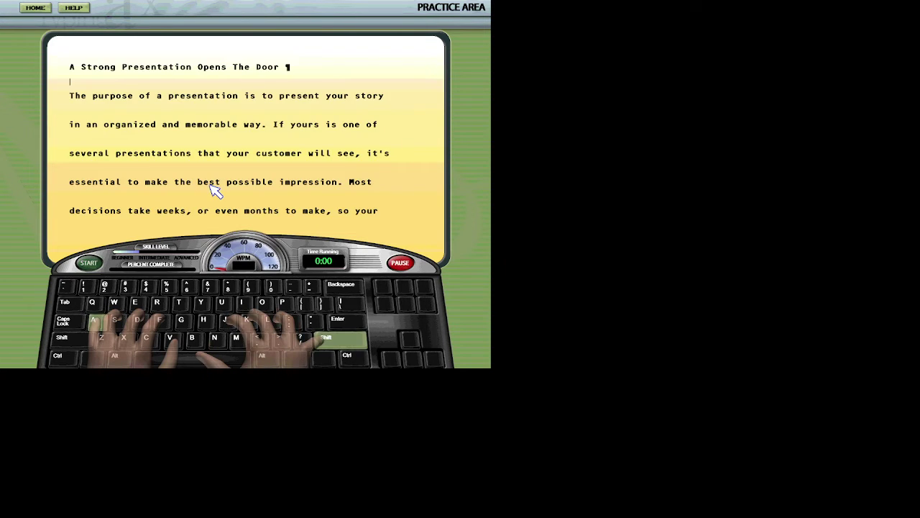
# Enter the practice text's first line, "A Strong Presentation Opens The Door", correcting the lowercase "the" and ending the line.
pyautogui.write('A')
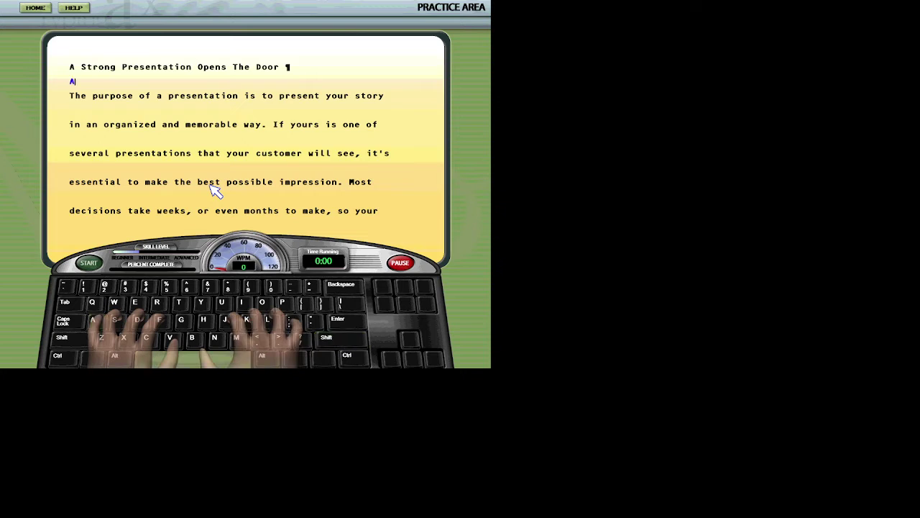
pyautogui.write(' Strong P')
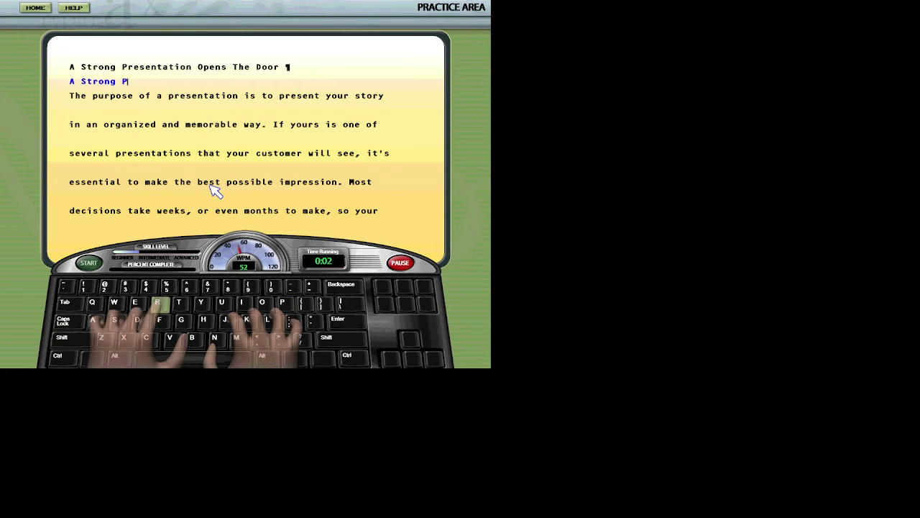
pyautogui.write('resentation Opens th')
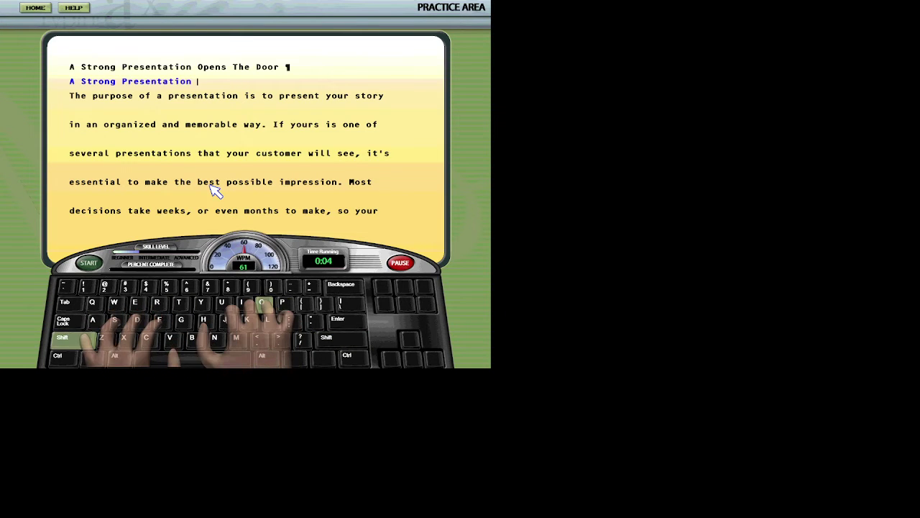
pyautogui.press('BackSpace')
pyautogui.press('BackSpace')
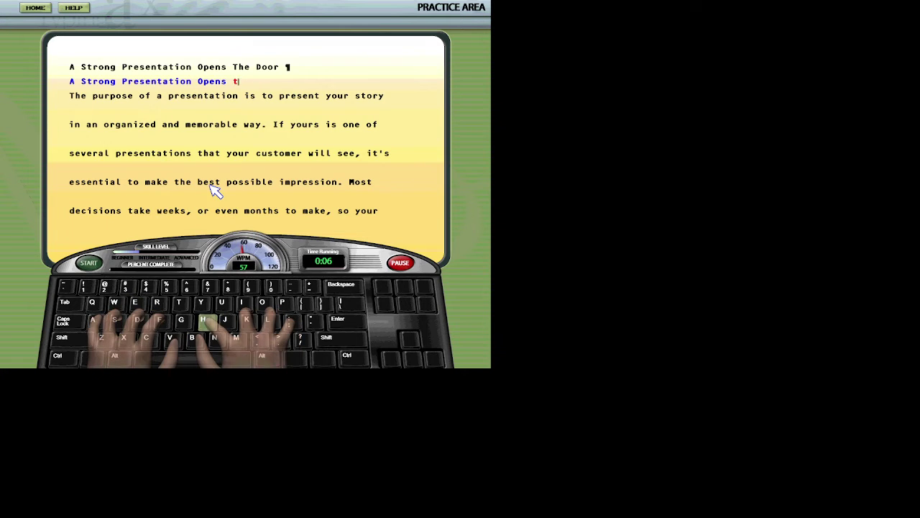
pyautogui.write('The Door')
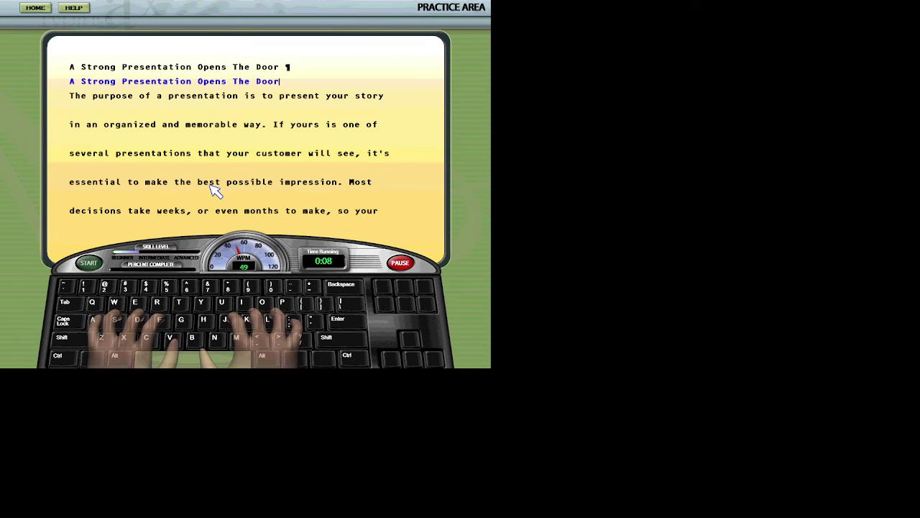
pyautogui.press('Return')
pyautogui.press('BackSpace')
pyautogui.press('Return')
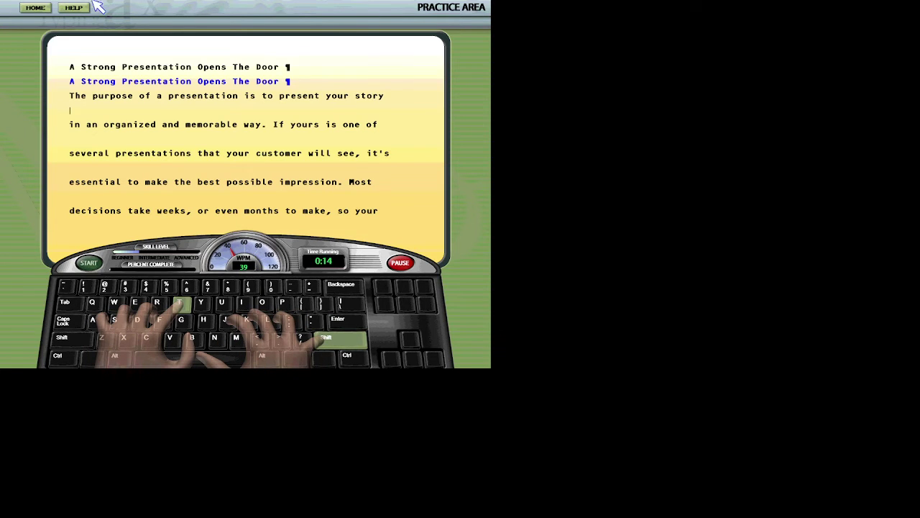
# Leave the practice session, look over the available Typing Games and return to the home screen.
pyautogui.click(33, 10)
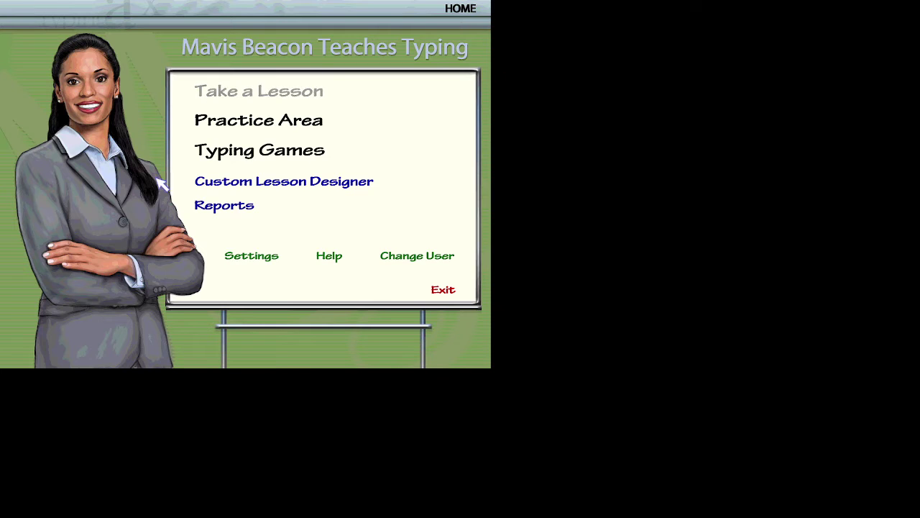
pyautogui.click(319, 162)
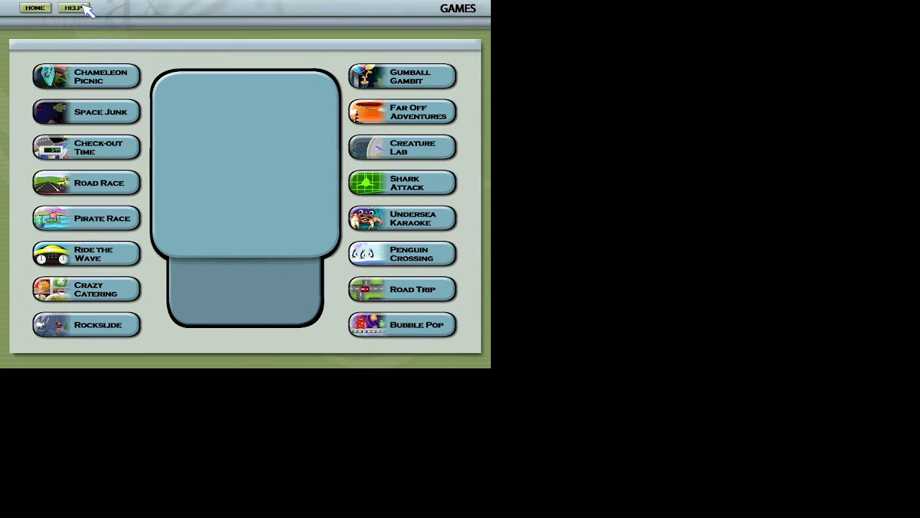
pyautogui.moveTo(93, 223)
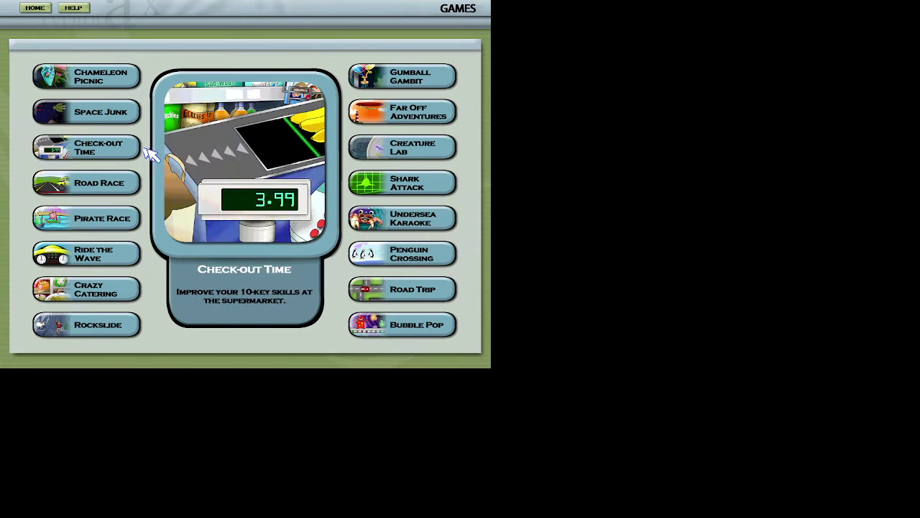
pyautogui.click(34, 9)
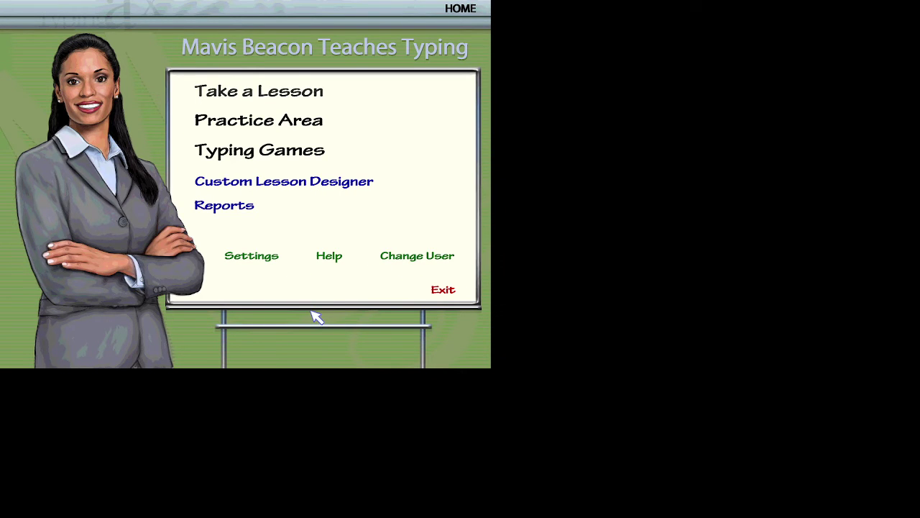
# Exit Mavis Beacon Teaches Typing, save the tested compatibility settings for the program and close the troubleshooter.
pyautogui.click(443, 291)
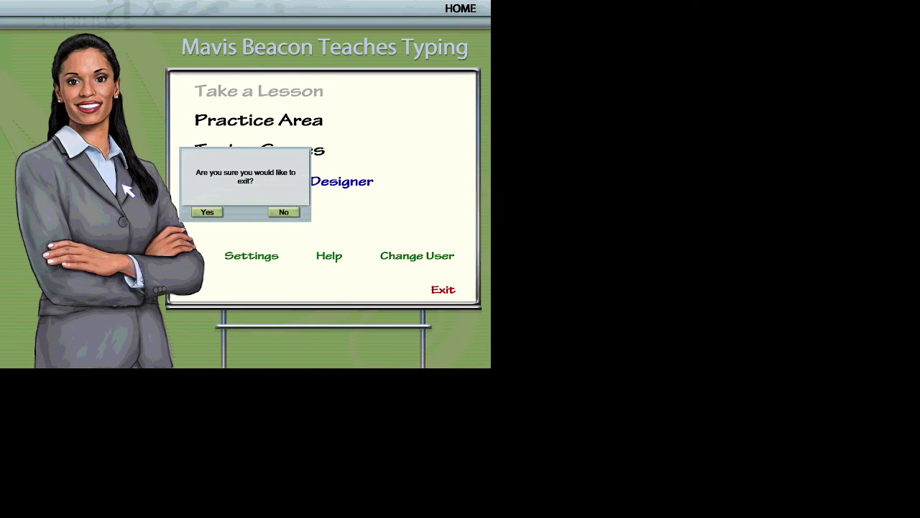
pyautogui.click(207, 212)
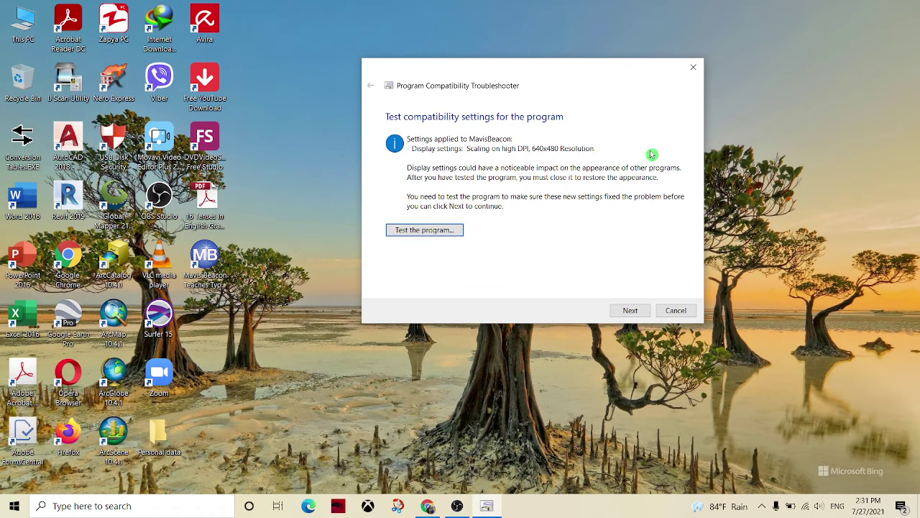
pyautogui.click(630, 311)
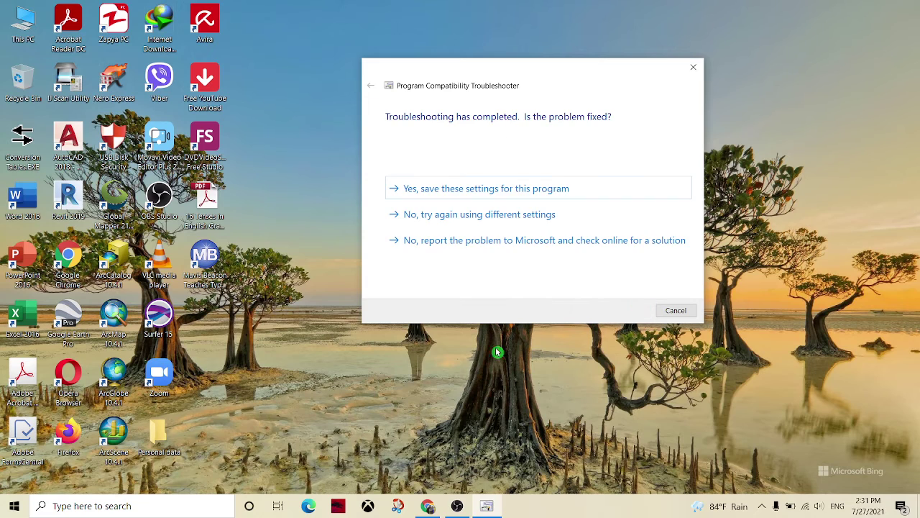
pyautogui.click(489, 191)
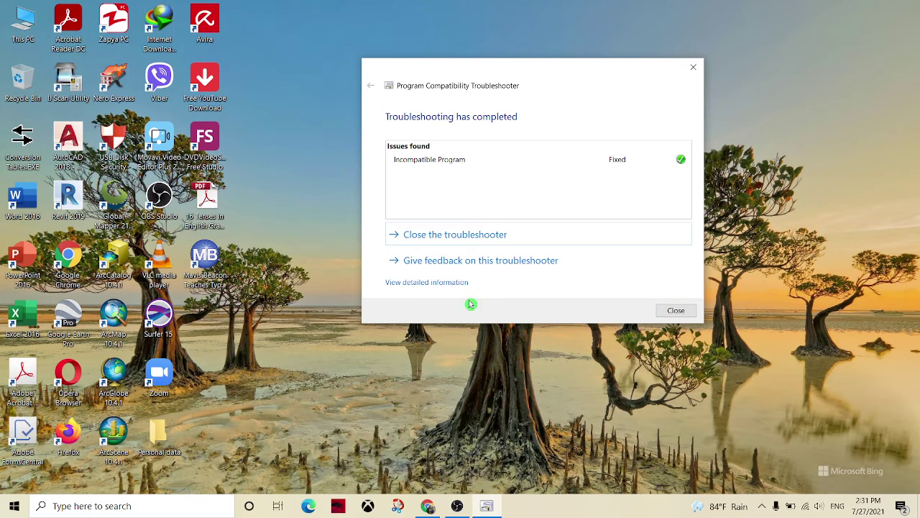
pyautogui.click(669, 312)
# Refresh the desktop several times.
pyautogui.rightClick(361, 209)
pyautogui.click(413, 244)
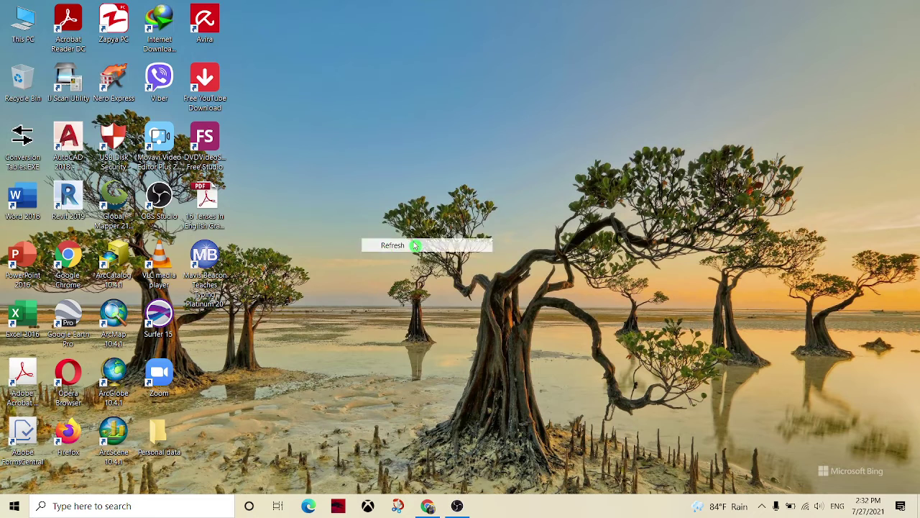
pyautogui.rightClick(399, 196)
pyautogui.click(453, 233)
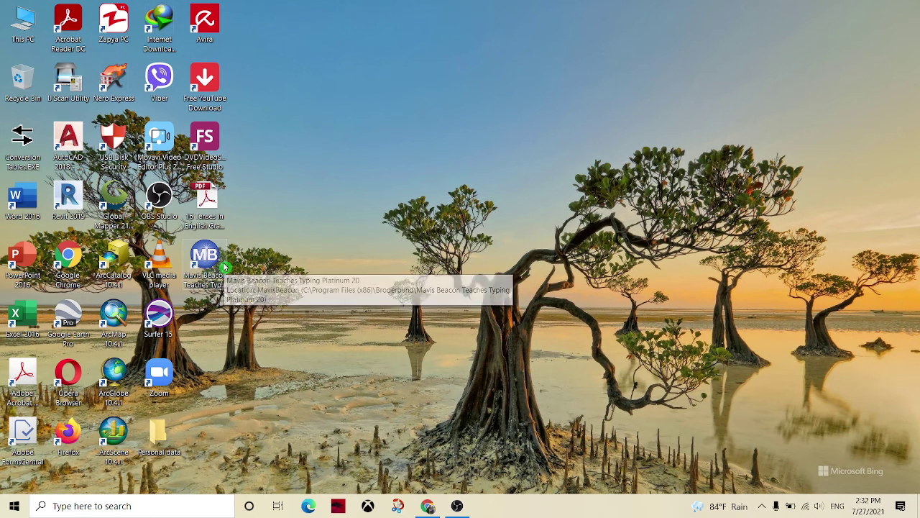
pyautogui.rightClick(350, 178)
pyautogui.click(397, 209)
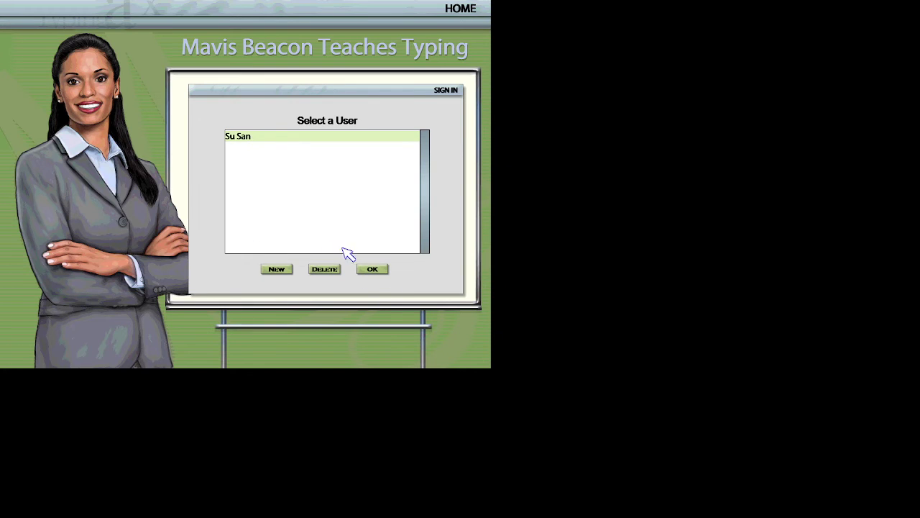
# Open the registration form for a new user from the Mavis Beacon Teaches Typing sign-in list.
pyautogui.click(277, 272)
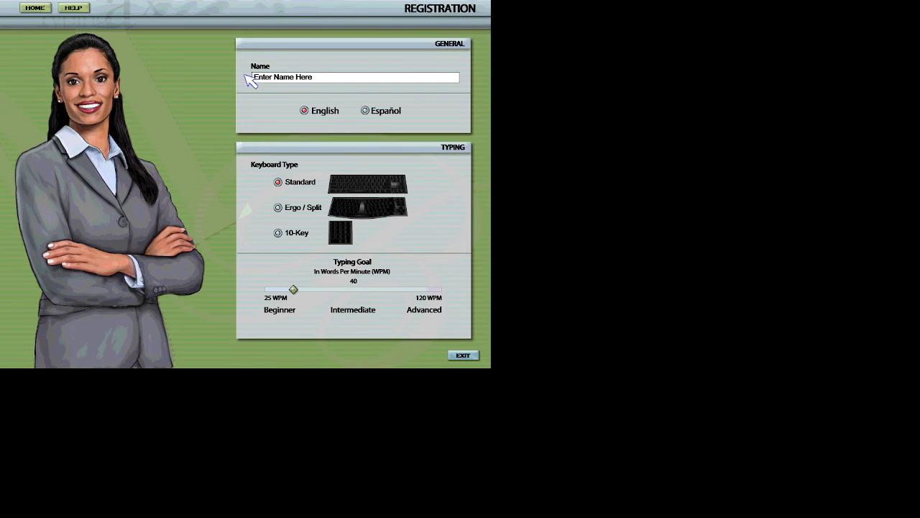
# Leave the registration form without adding a user and sign in with the existing user from the list.
pyautogui.click(36, 8)
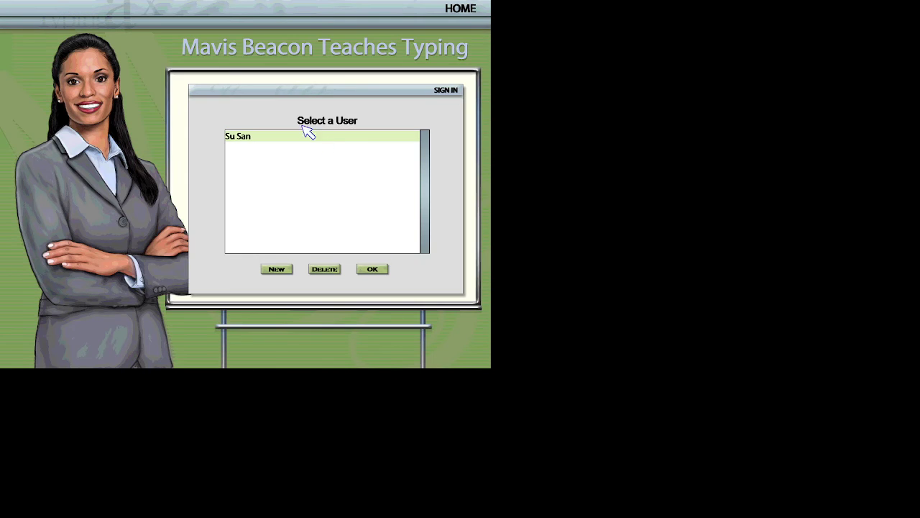
pyautogui.click(254, 138)
pyautogui.click(381, 269)
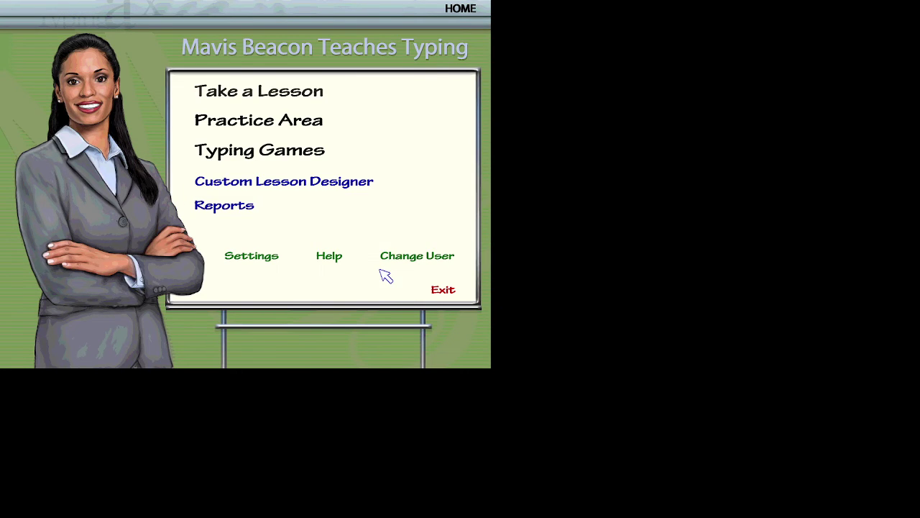
# Look over the Practice Area and its practice sessions, and return to the home screen.
pyautogui.click(259, 120)
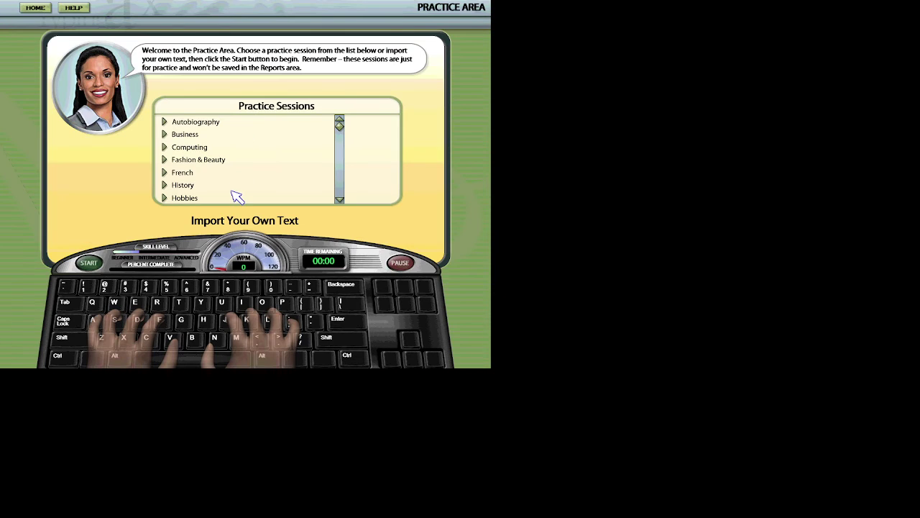
pyautogui.click(38, 9)
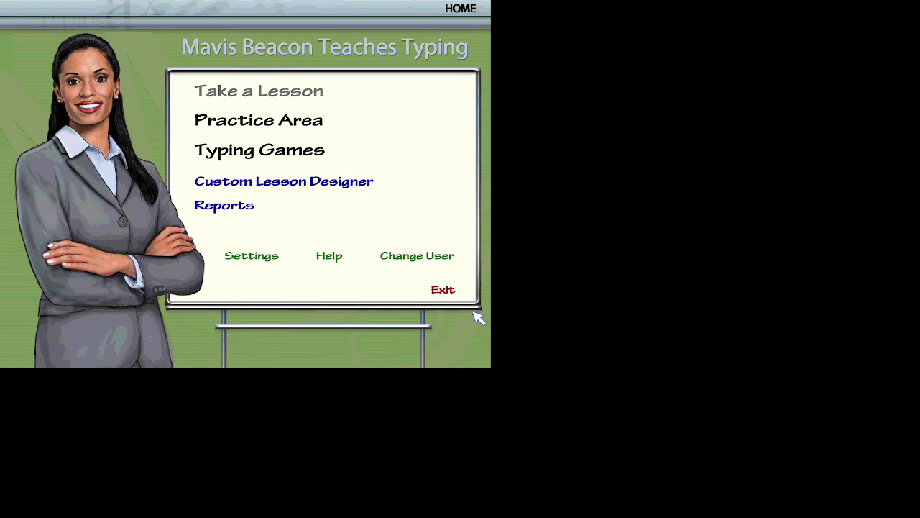
# Exit Mavis Beacon Teaches Typing and report to the Program Compatibility Assistant that the program worked correctly.
pyautogui.click(452, 289)
pyautogui.click(208, 210)
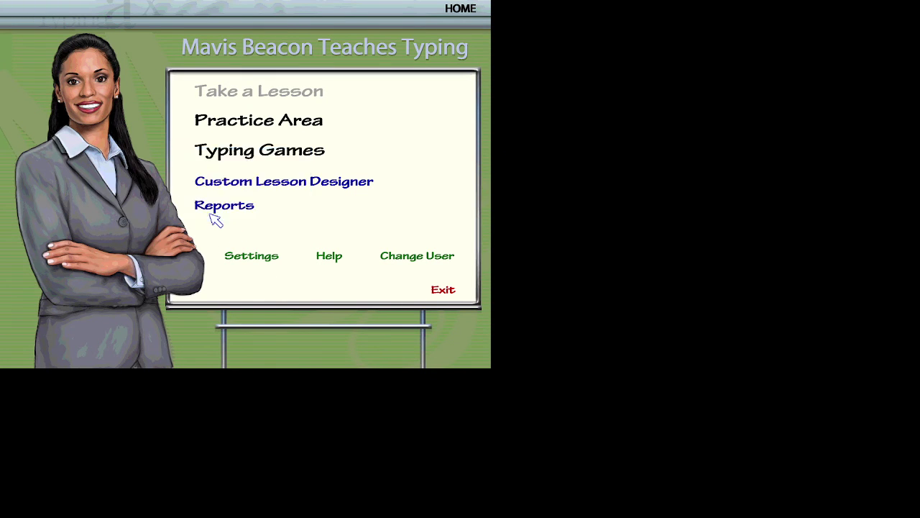
pyautogui.rightClick(415, 165)
pyautogui.click(468, 203)
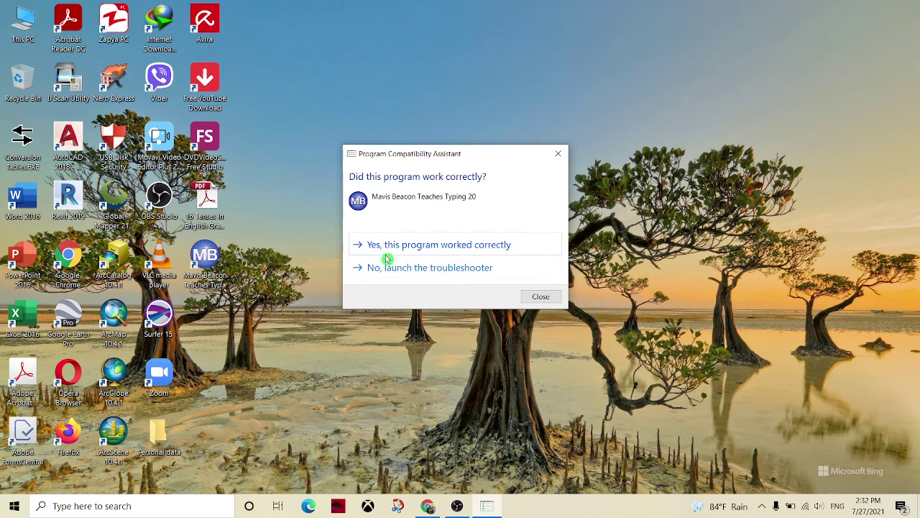
pyautogui.click(427, 247)
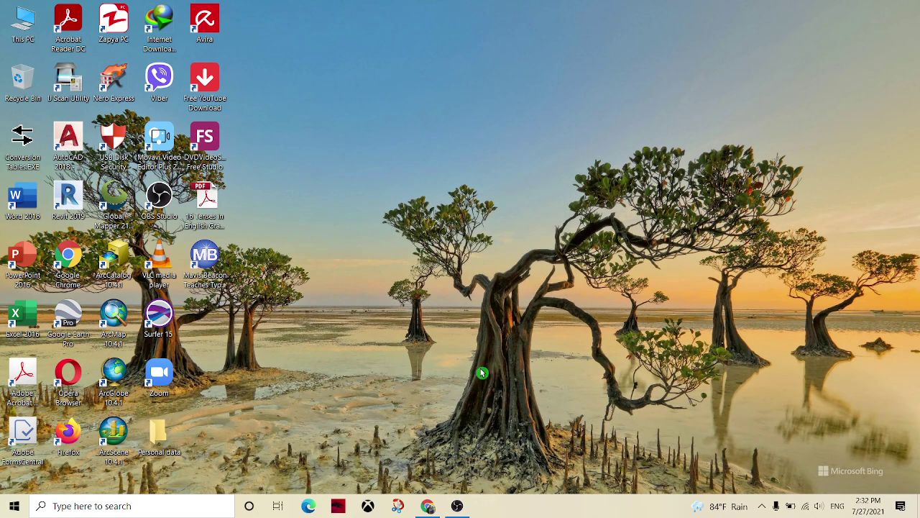
# Refresh the desktop twice and switch to the OBS Studio window.
pyautogui.rightClick(468, 246)
pyautogui.click(514, 280)
pyautogui.rightClick(479, 258)
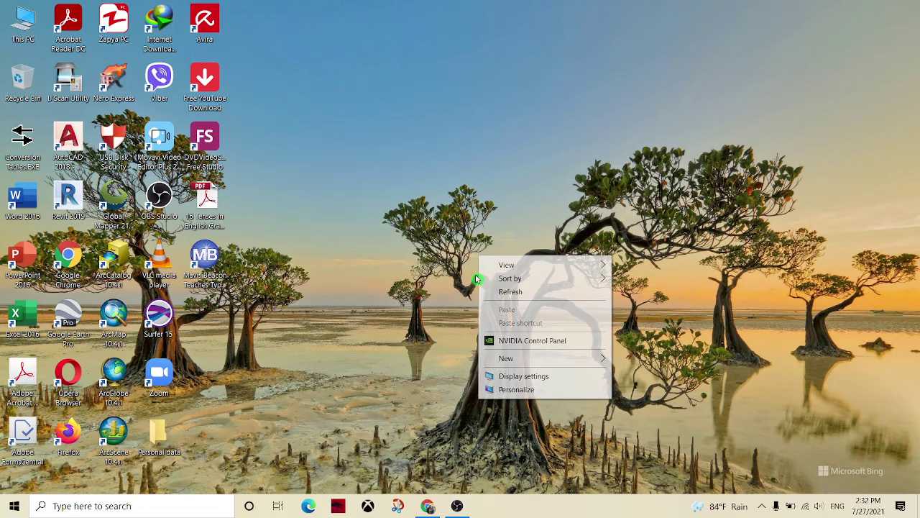
pyautogui.click(512, 293)
pyautogui.click(457, 505)
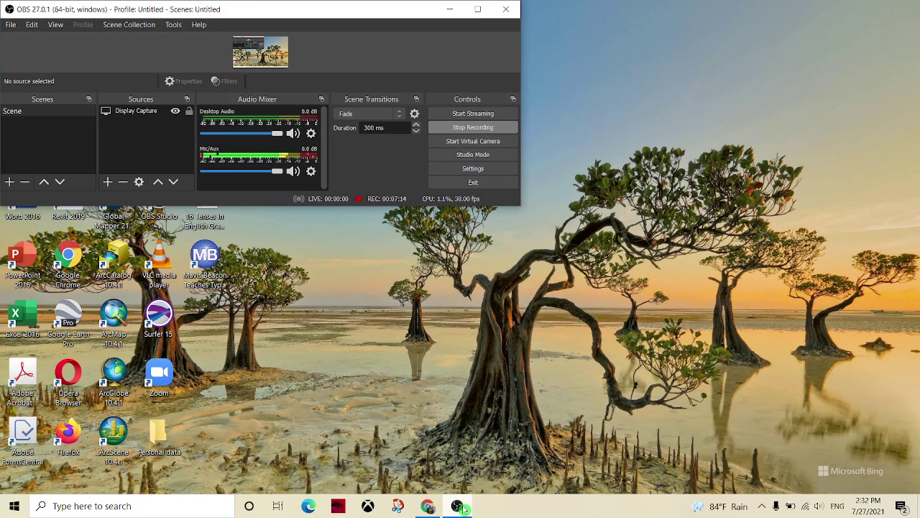